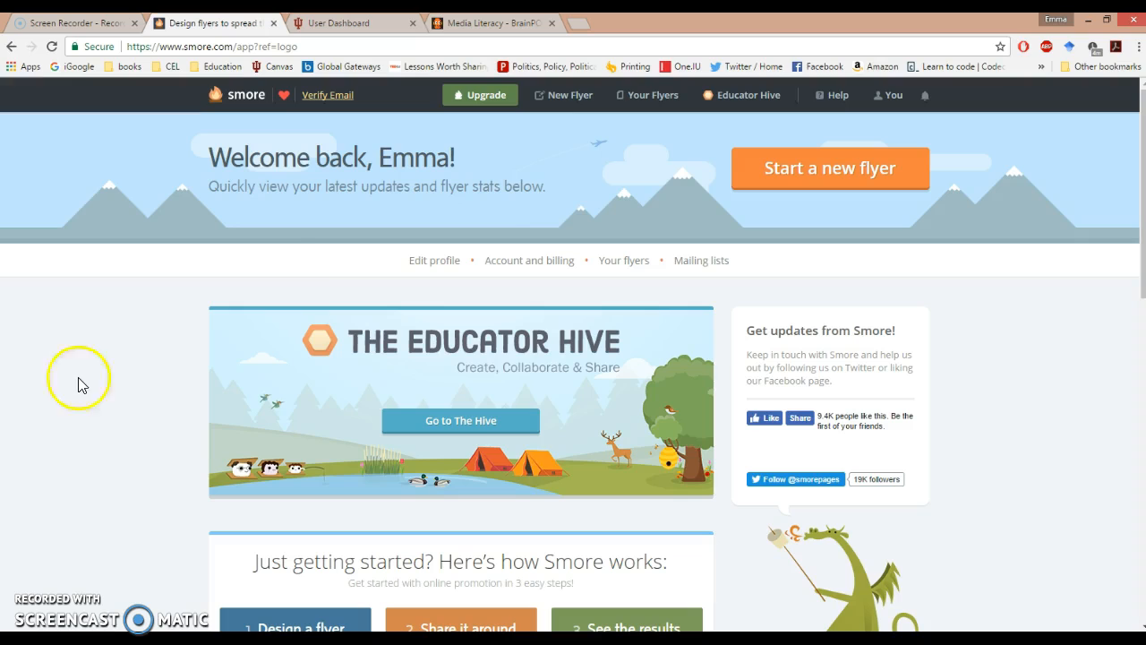
Start a new flyer from the News bulletin template and enter the title "What's New in Room 402?"
left_click(550, 102)
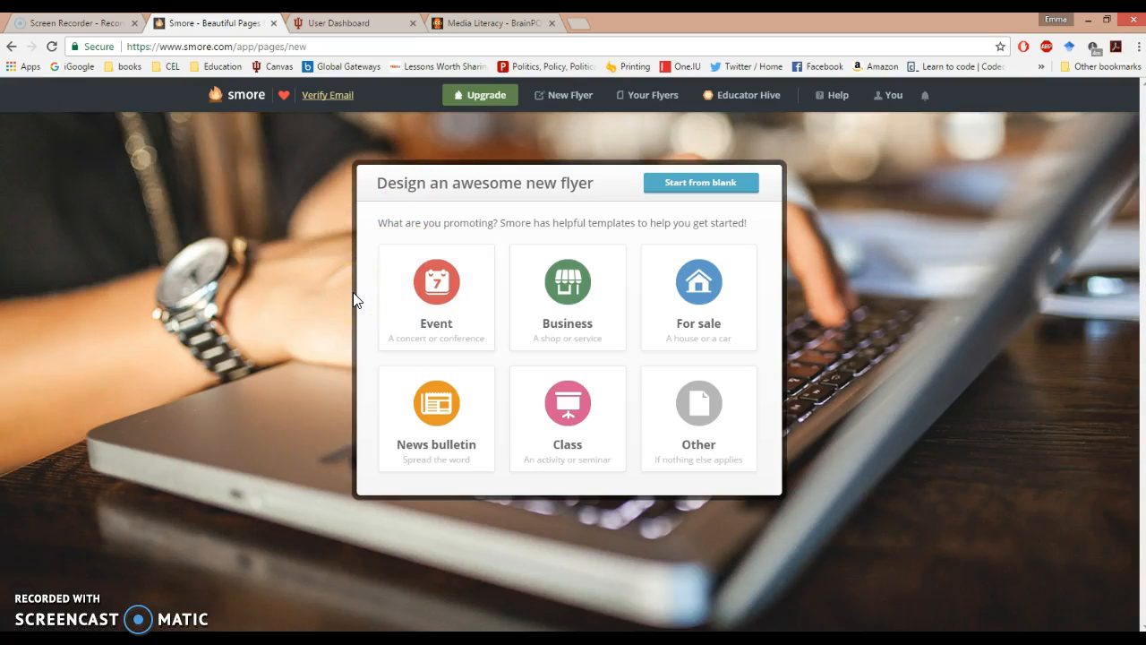
left_click(422, 414)
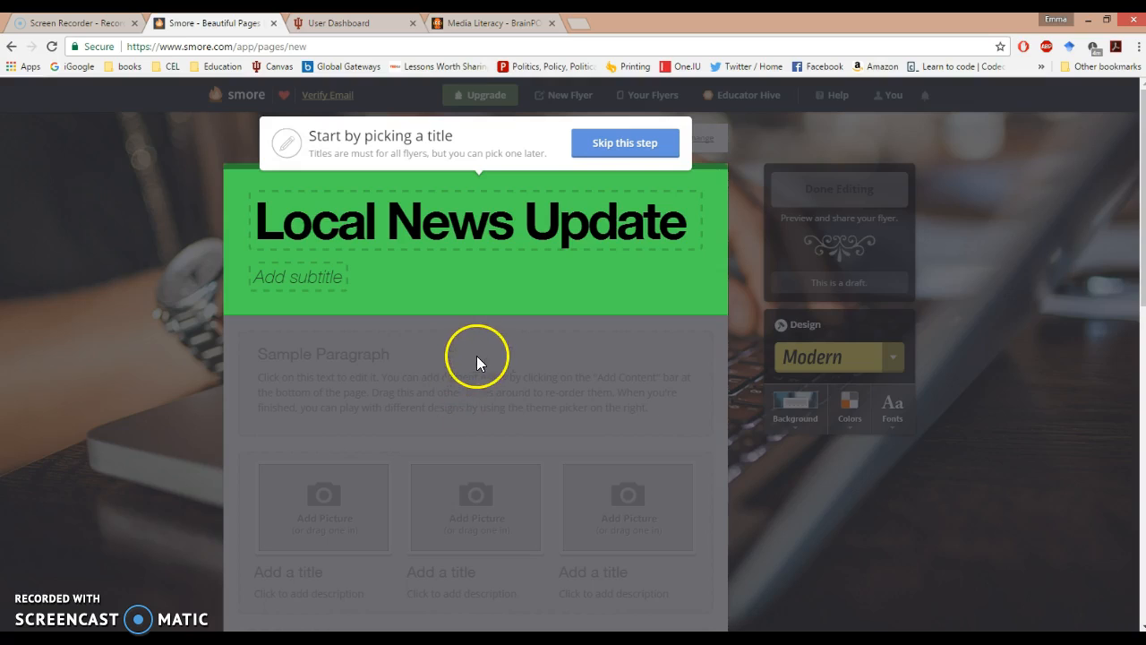
left_click(411, 245)
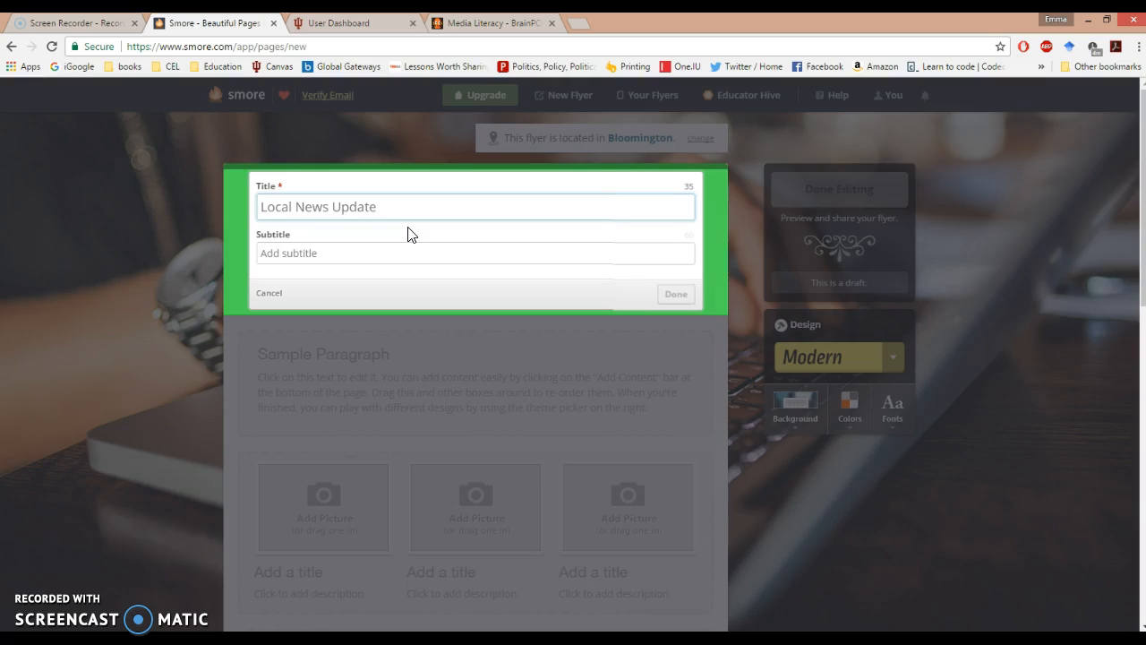
type("What's New i")
type("n Romon")
key("BackSpace")
key("BackSpace")
key("BackSpace")
type("om 402?")
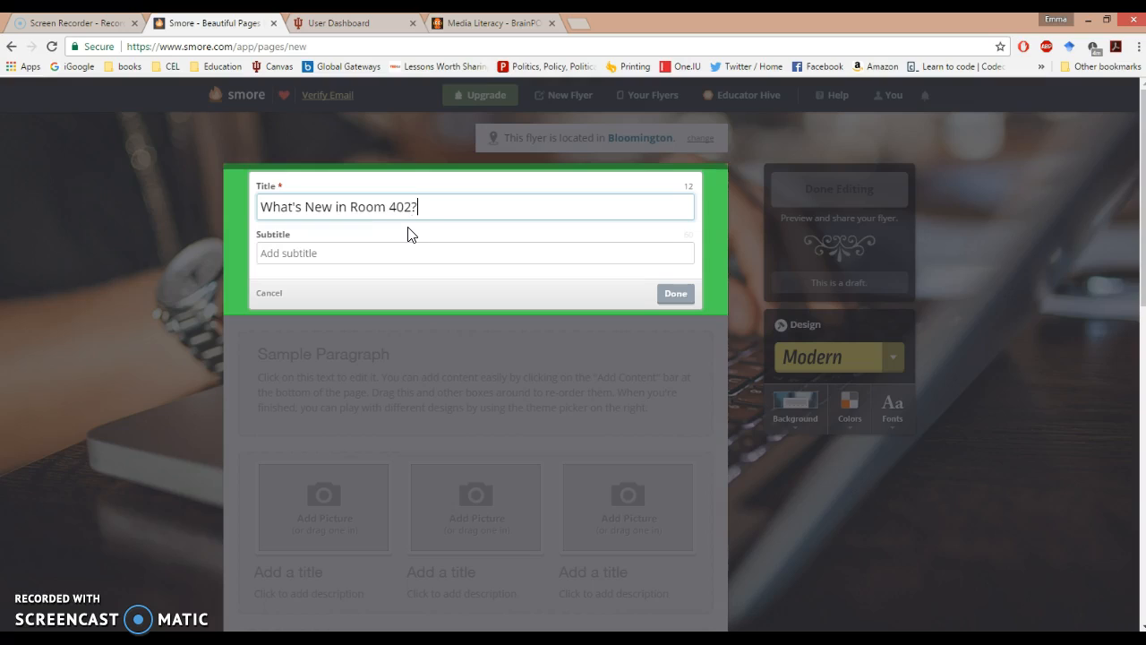
Add the subtitle "See what your students are up to!" to the flyer header and save the header
left_click(378, 252)
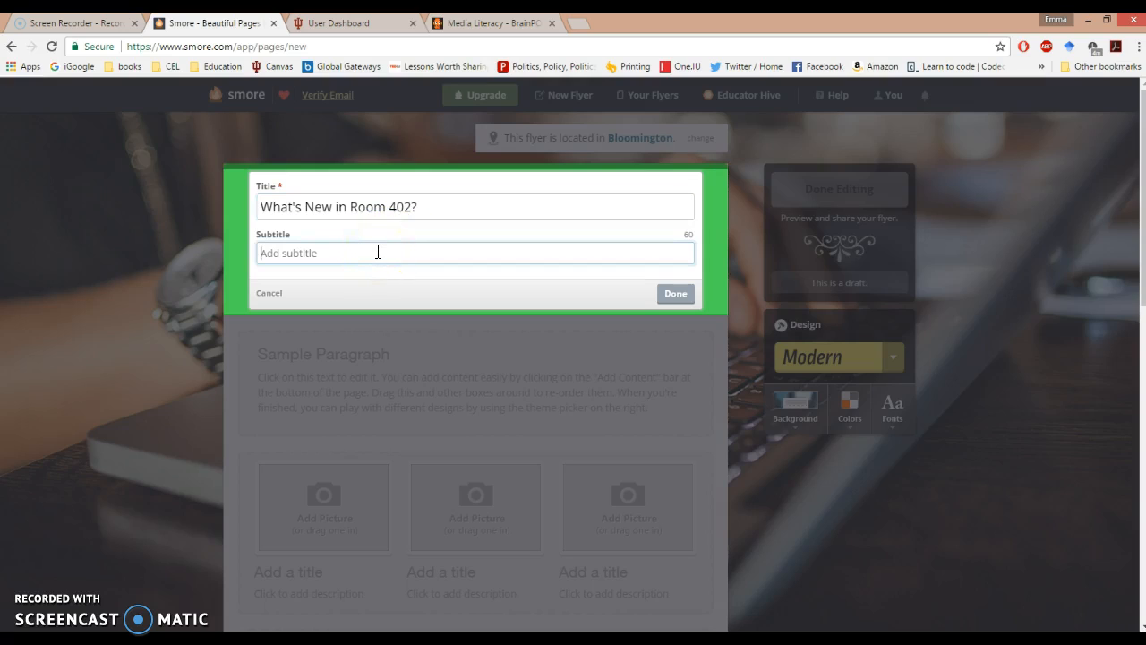
type("See what your students are up to!")
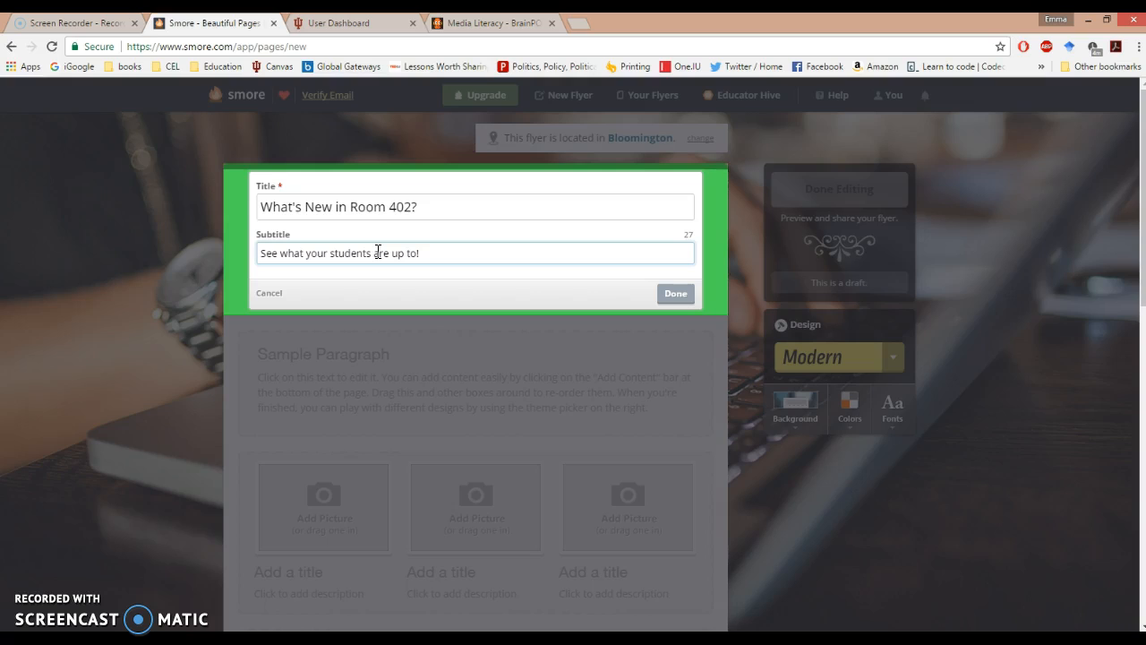
left_click(675, 294)
left_click(358, 205)
triple_click(364, 211)
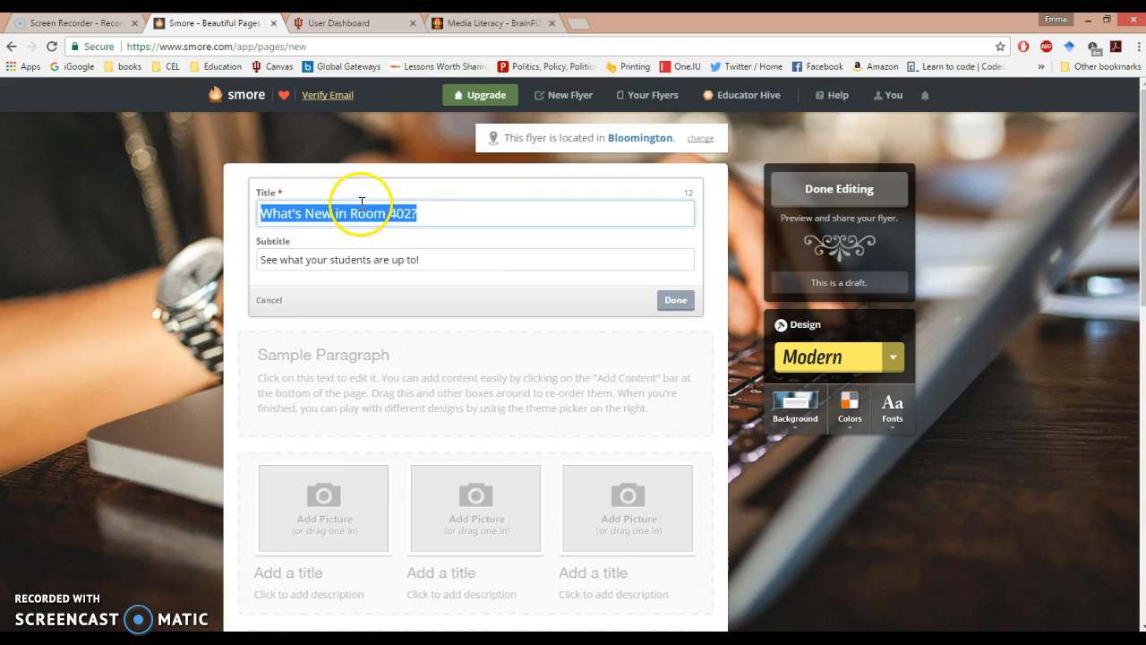
left_click(675, 299)
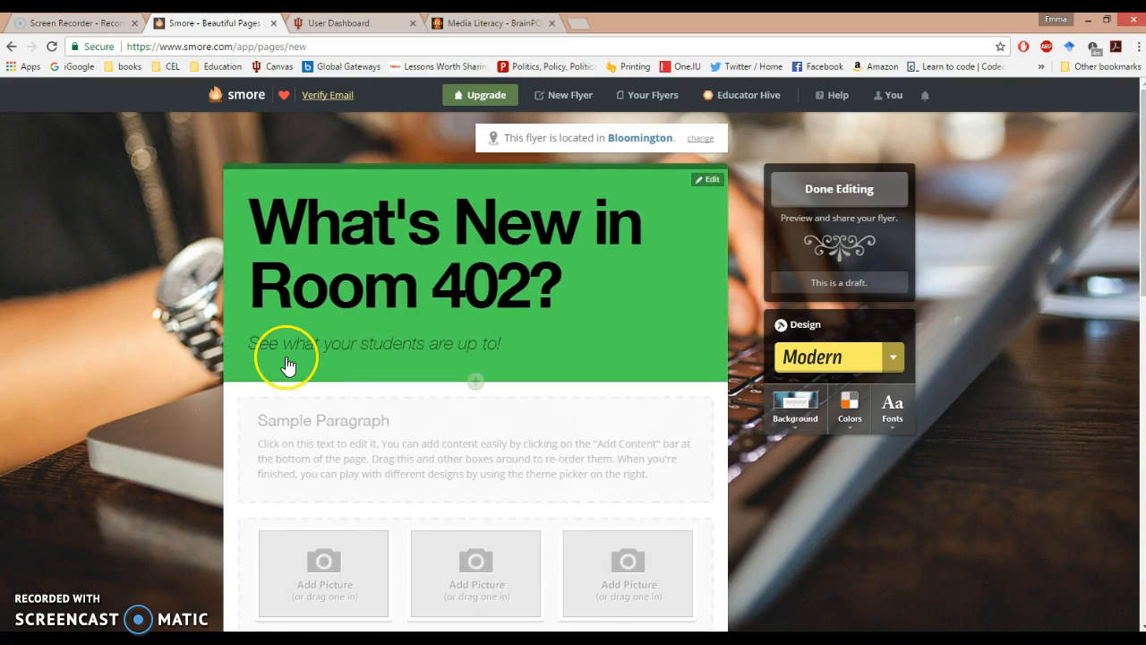
Fill the first sample paragraph with a get-to-know-the-teacher heading ending in an exclamation mark and the text "I recently graduated from Indiana University."
scroll(168, 438, "down", 1)
scroll(166, 439, "down", 3)
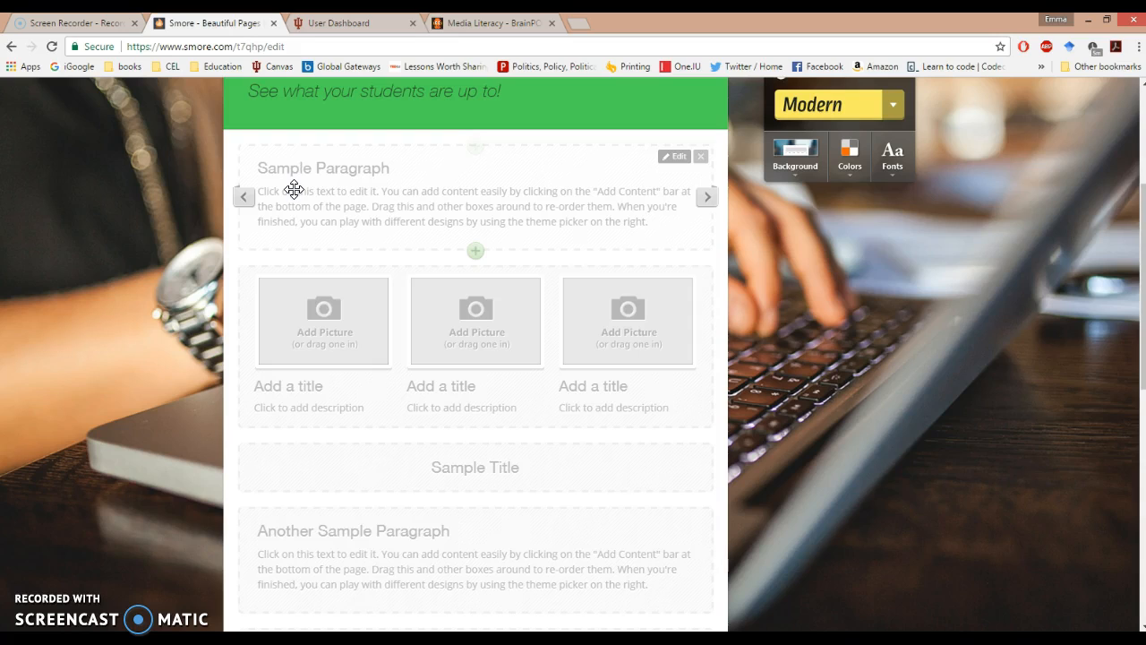
left_click(294, 189)
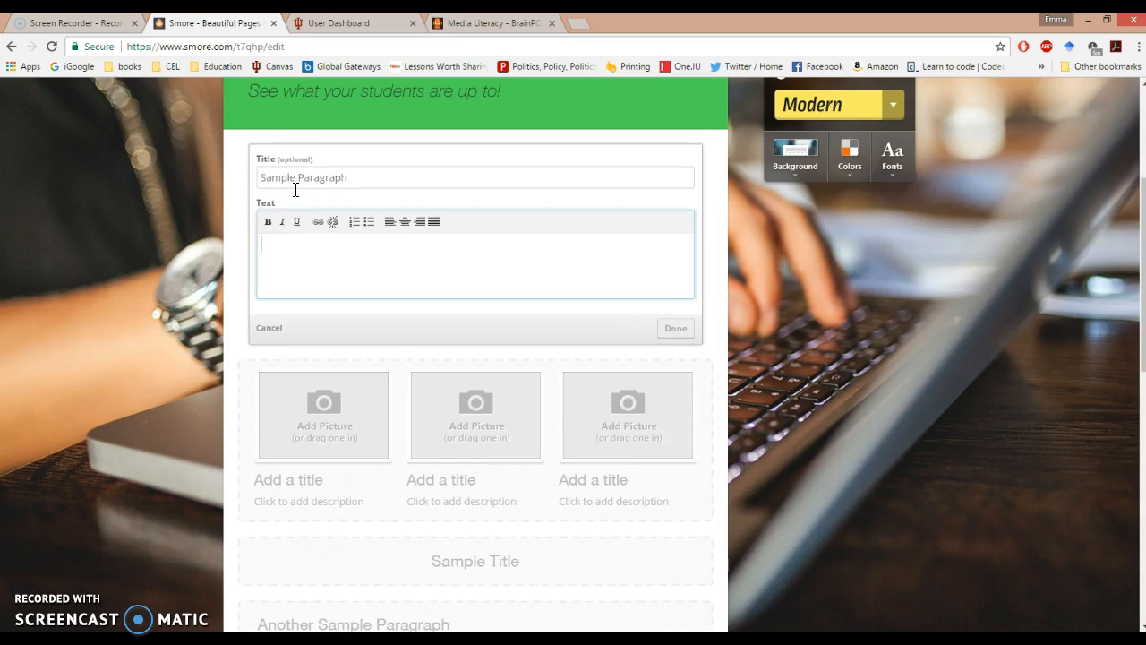
left_click(299, 177)
type("Get to know Miss Henderson")
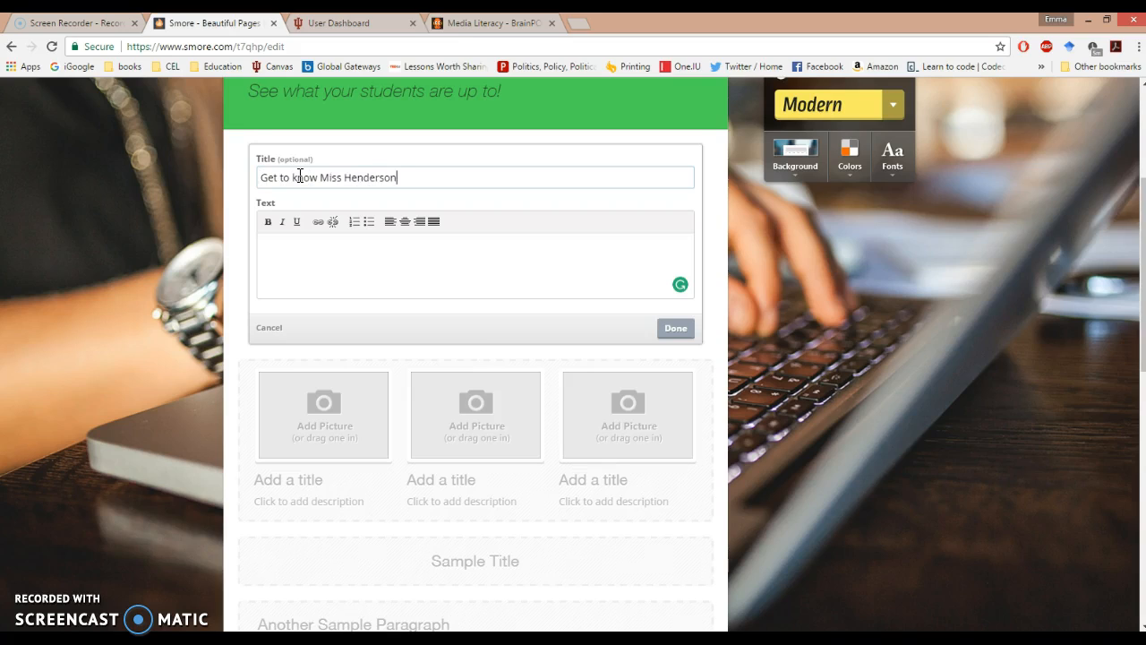
type("!")
left_click(363, 260)
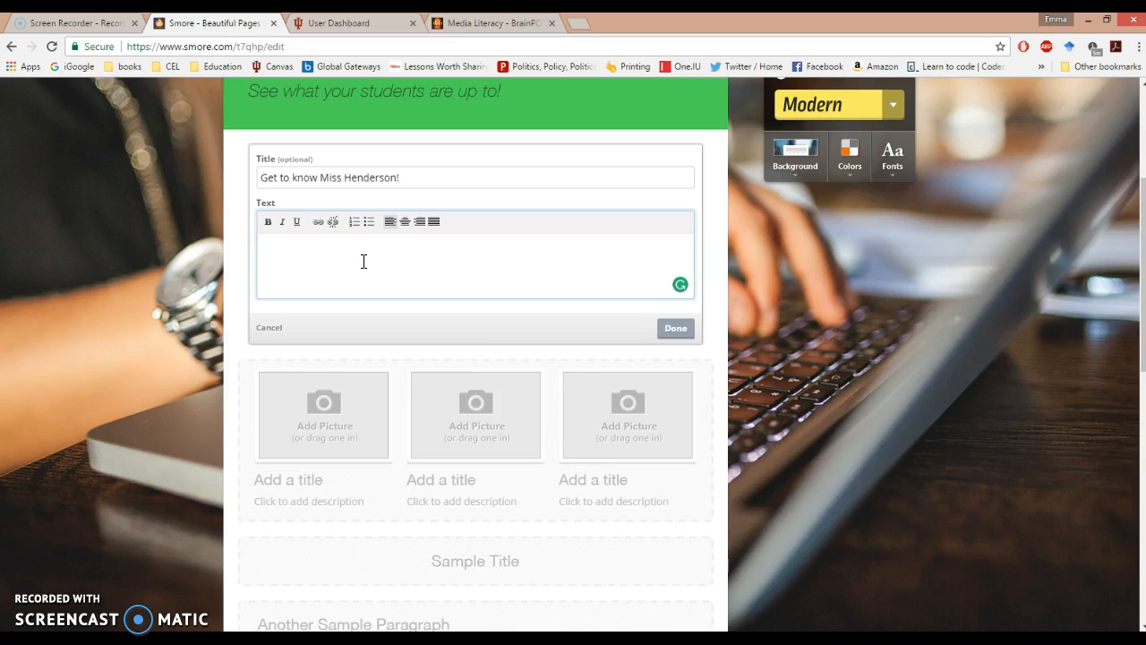
type("I recently graduated from Indiana University.")
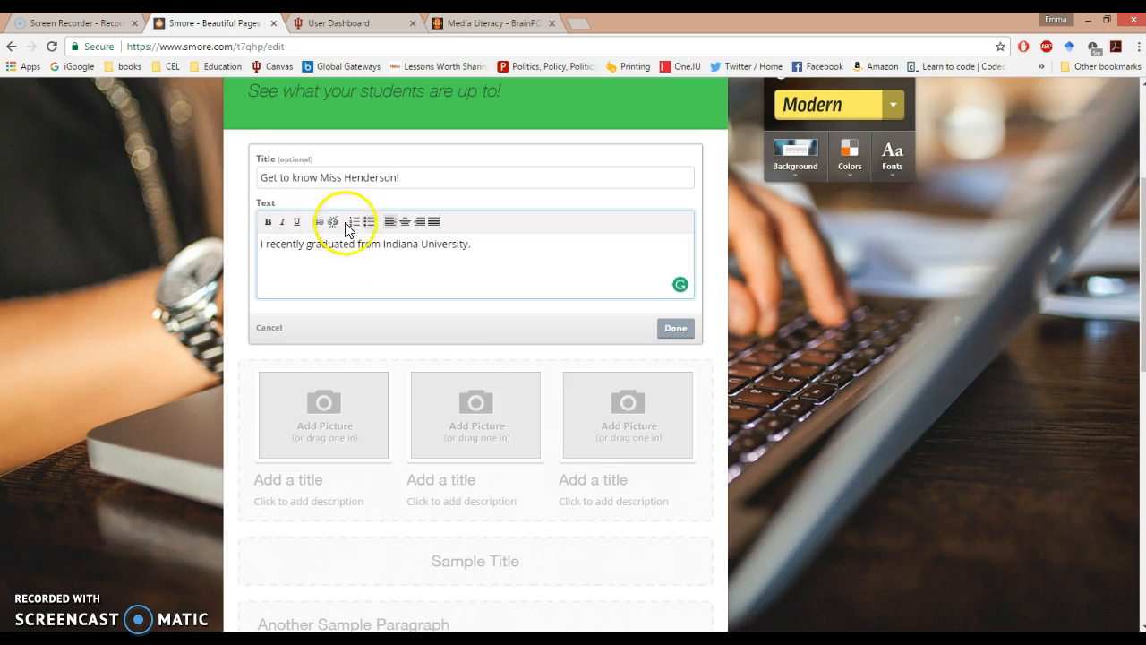
left_click(669, 330)
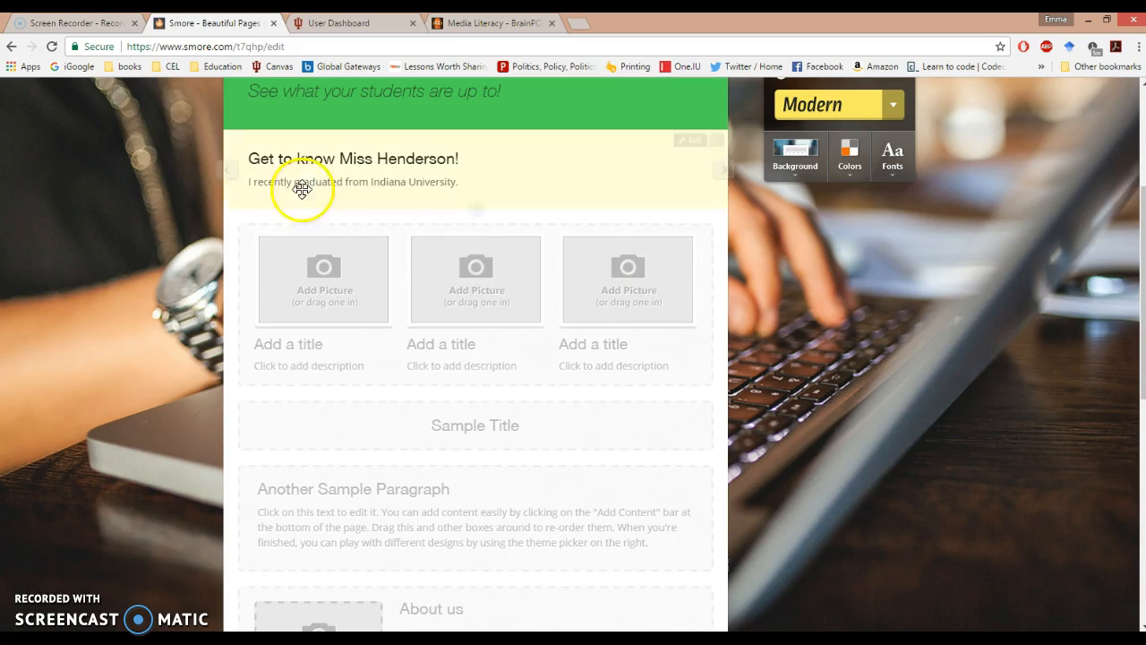
Insert an event block directly beneath the flyer header and name the event "Picture Day"
scroll(175, 299, "down", 1)
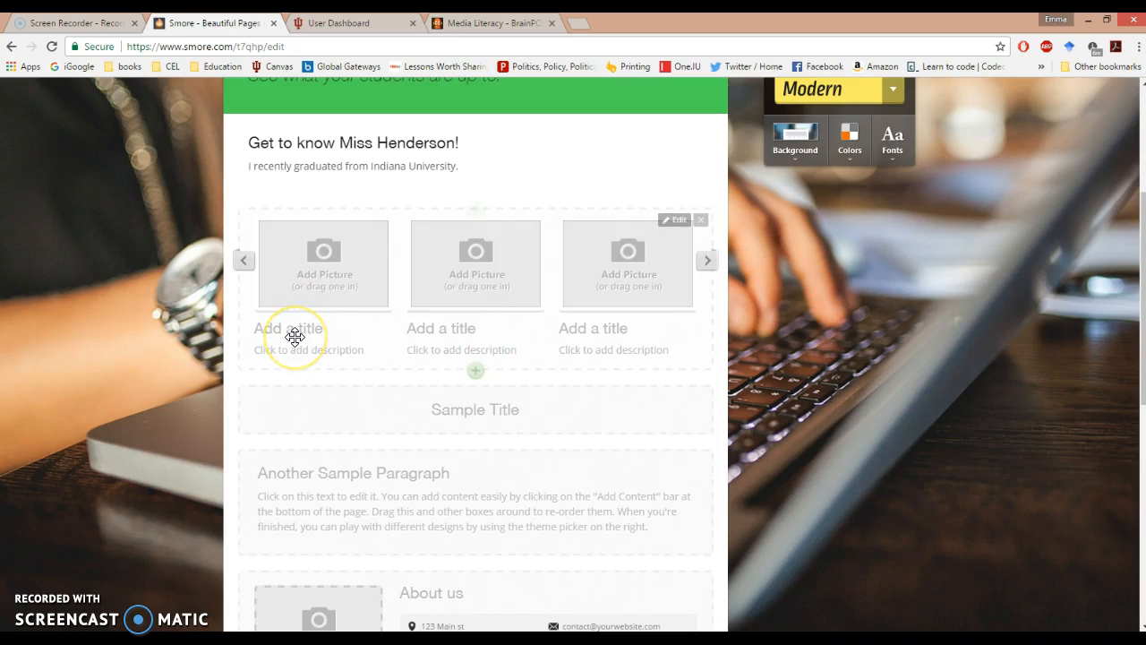
scroll(158, 376, "down", 2)
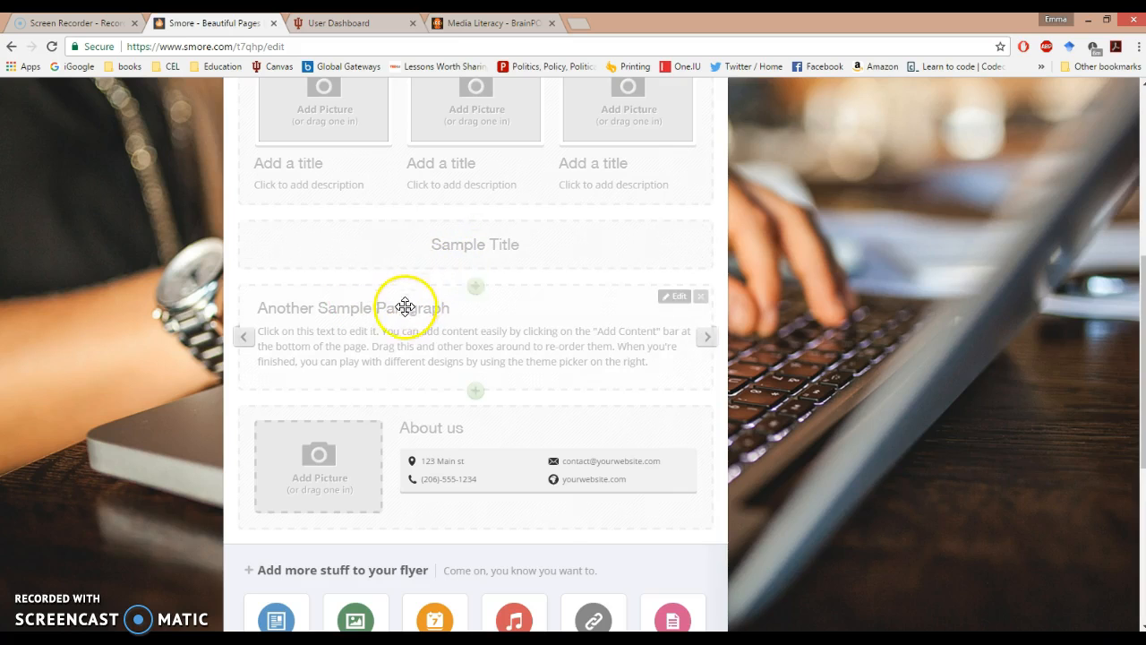
scroll(206, 403, "down", 1)
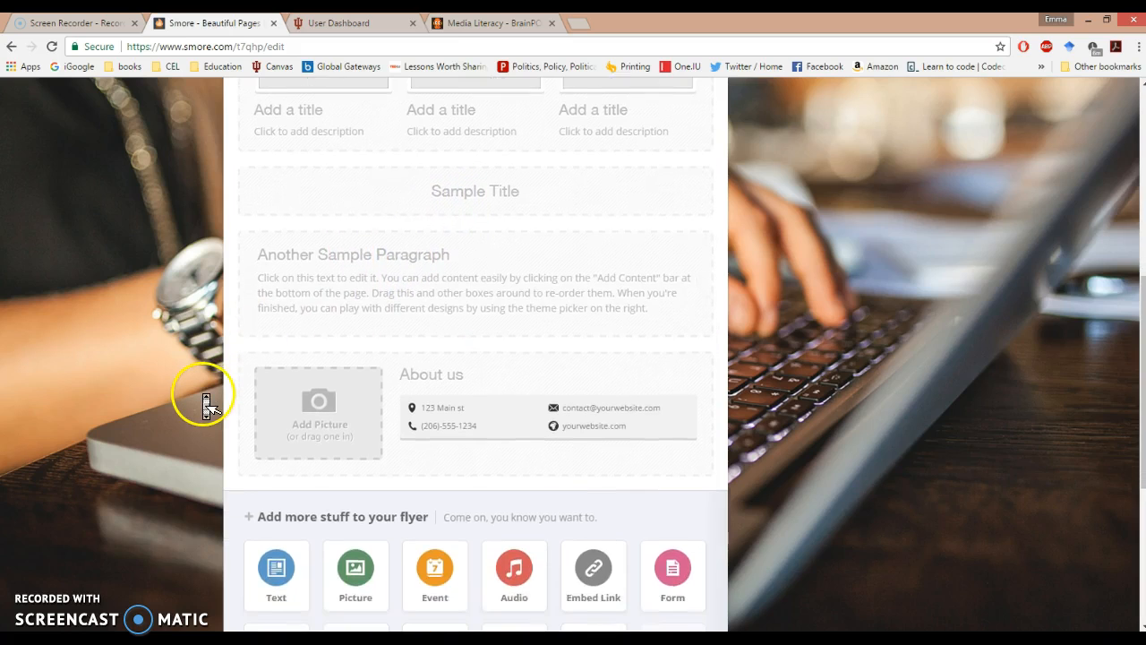
scroll(460, 285, "up", 5)
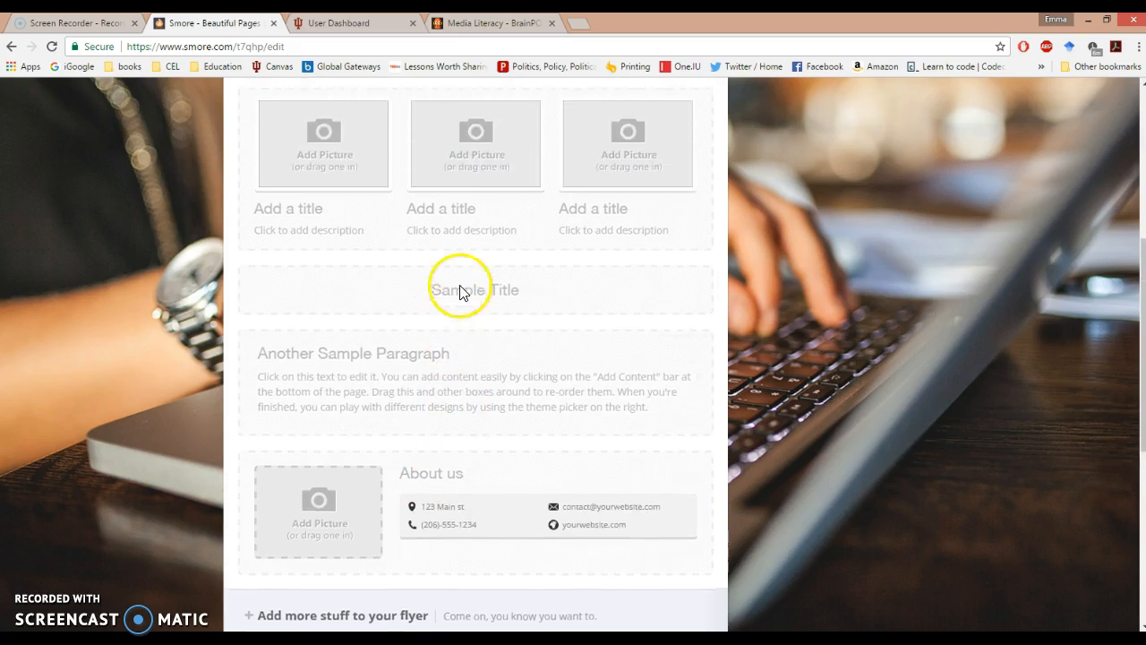
scroll(463, 298, "up", 1)
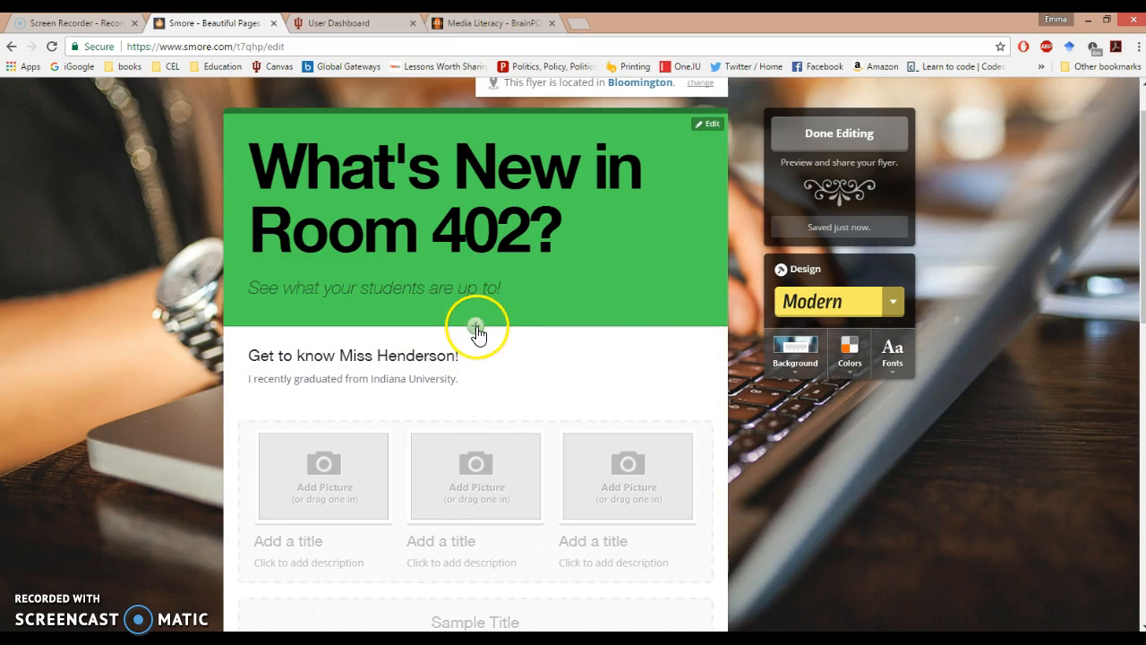
left_click(477, 328)
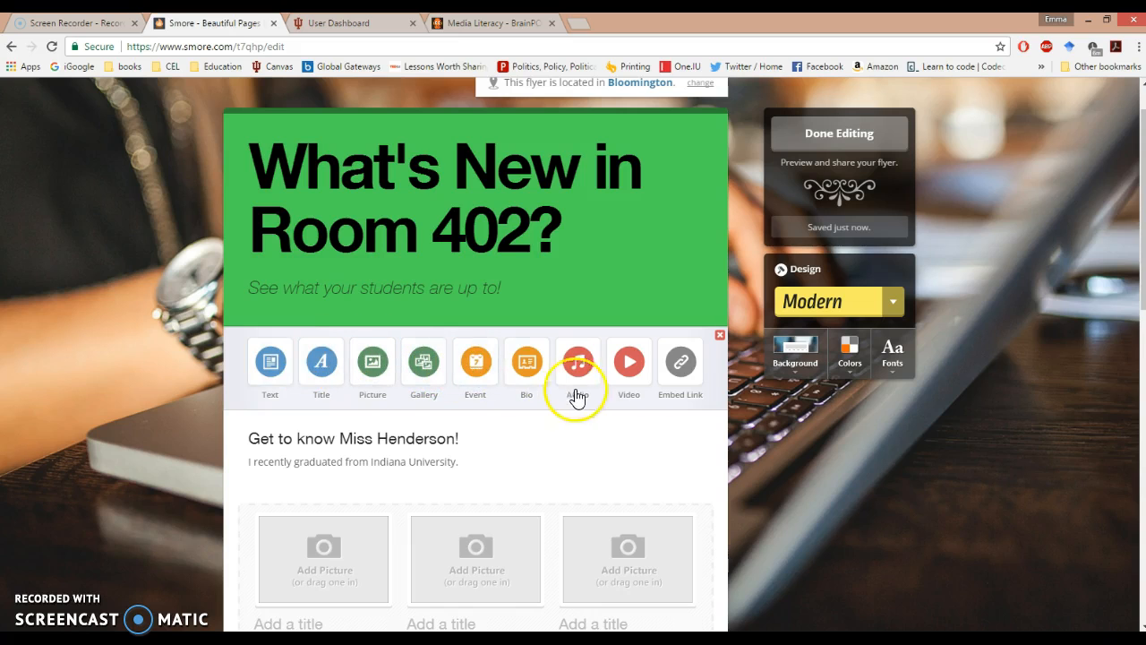
scroll(701, 455, "down", 1)
scroll(701, 455, "down", 2)
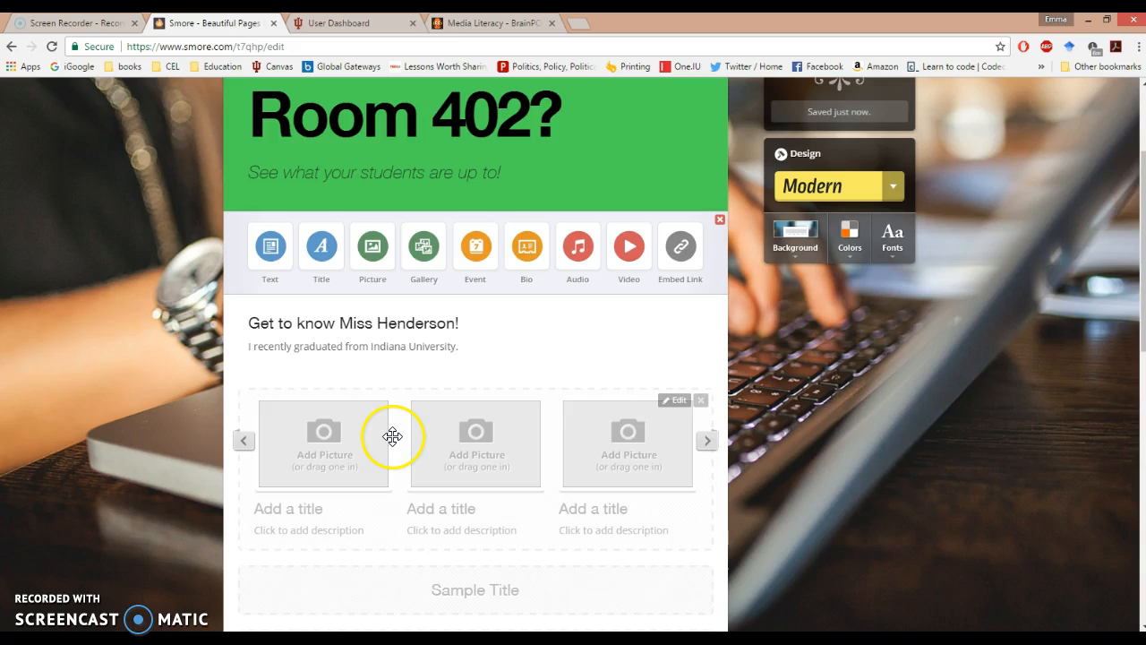
scroll(392, 436, "down", 1)
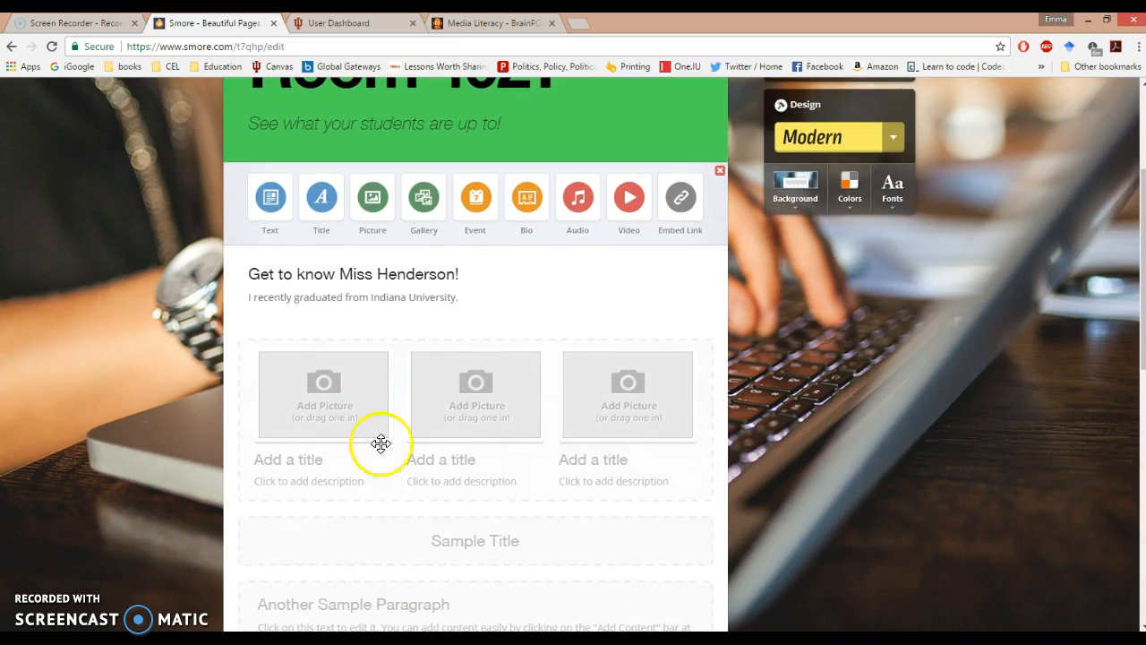
left_click(421, 215)
left_click(475, 206)
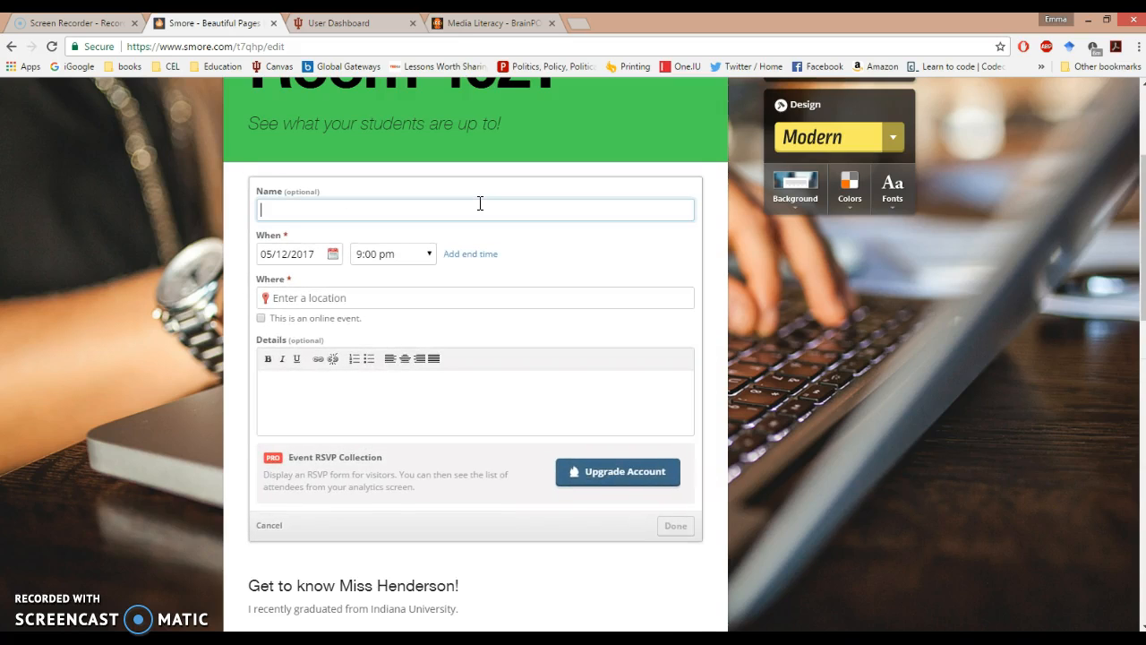
type("Picture Day")
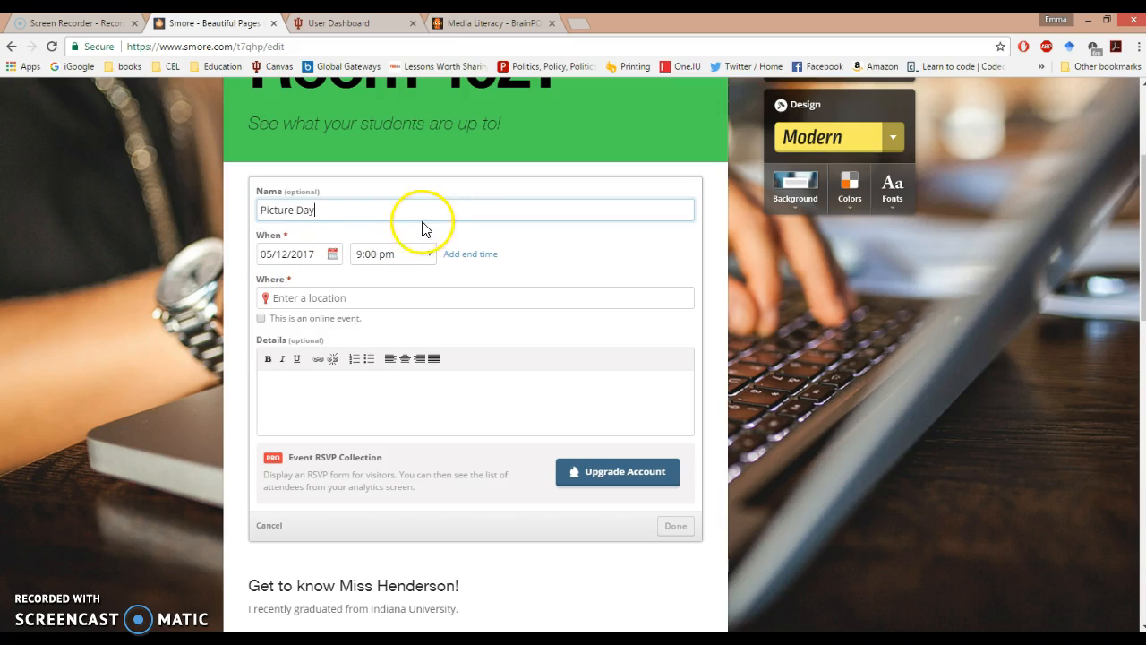
Enter the event details "Come dressed your best for picture day!", set the location to "School" and save the event
left_click(302, 402)
type("Come ")
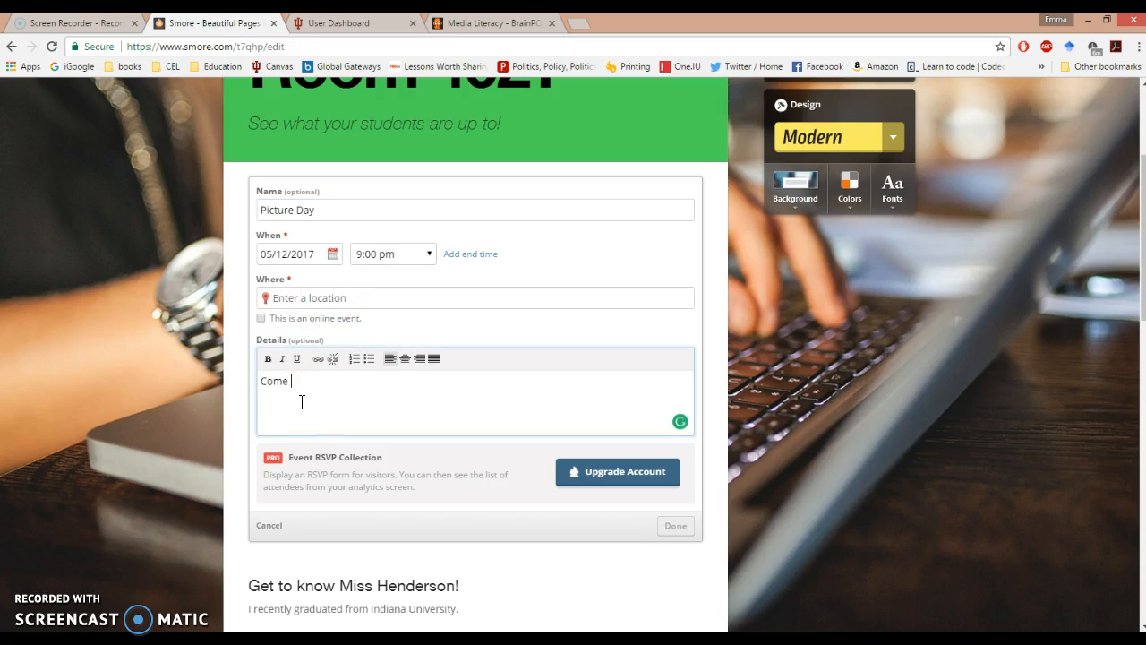
type("dressed your best for picture day!")
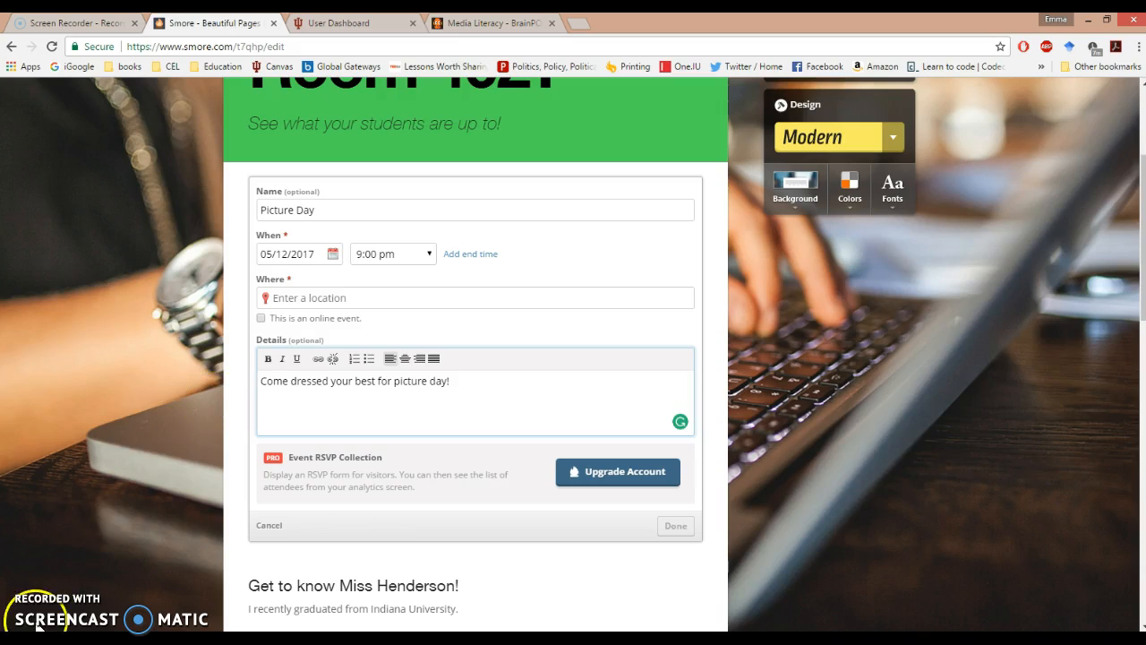
left_click(331, 298)
type("School")
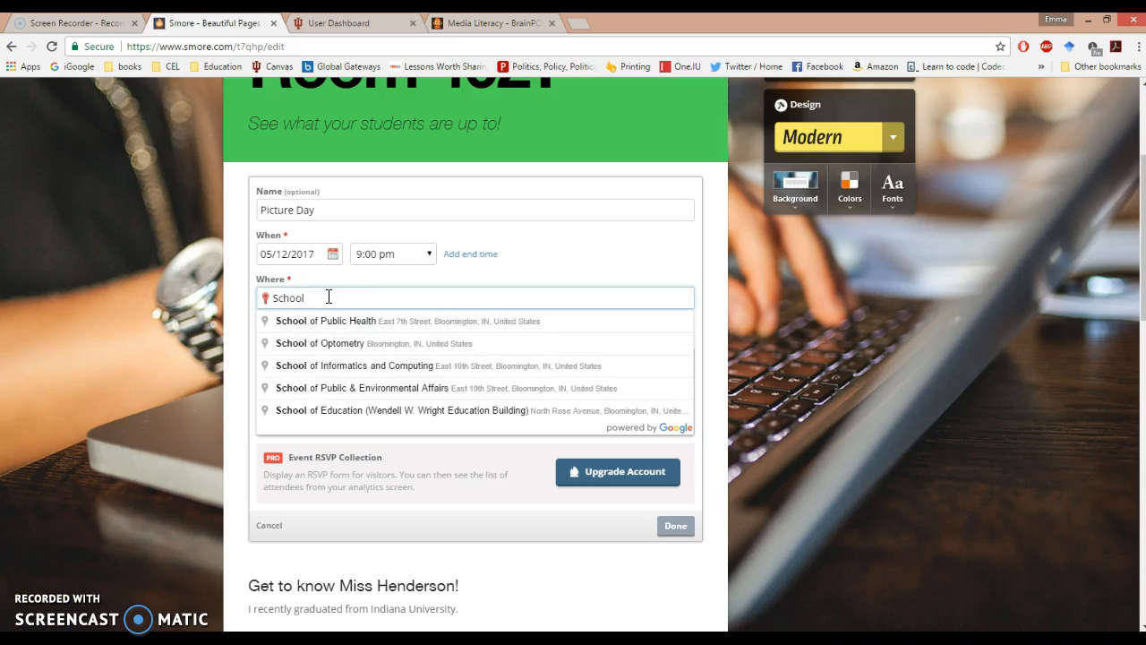
left_click(409, 529)
left_click(678, 527)
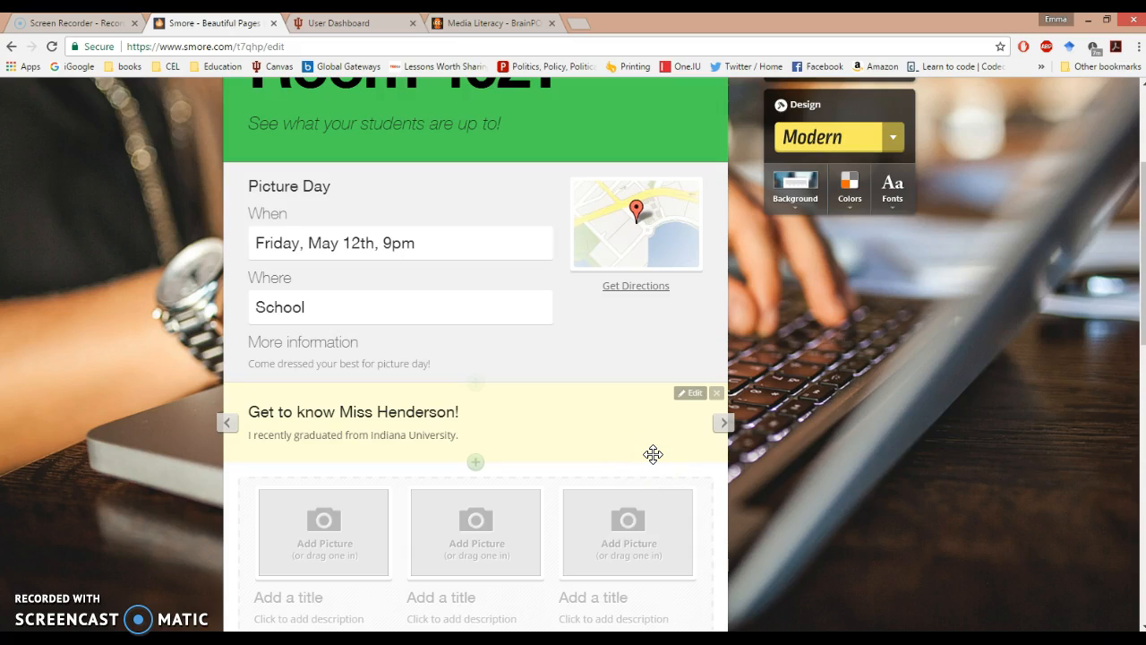
Move the Picture Day event block below the row of three picture placeholders
scroll(654, 467, "up", 1)
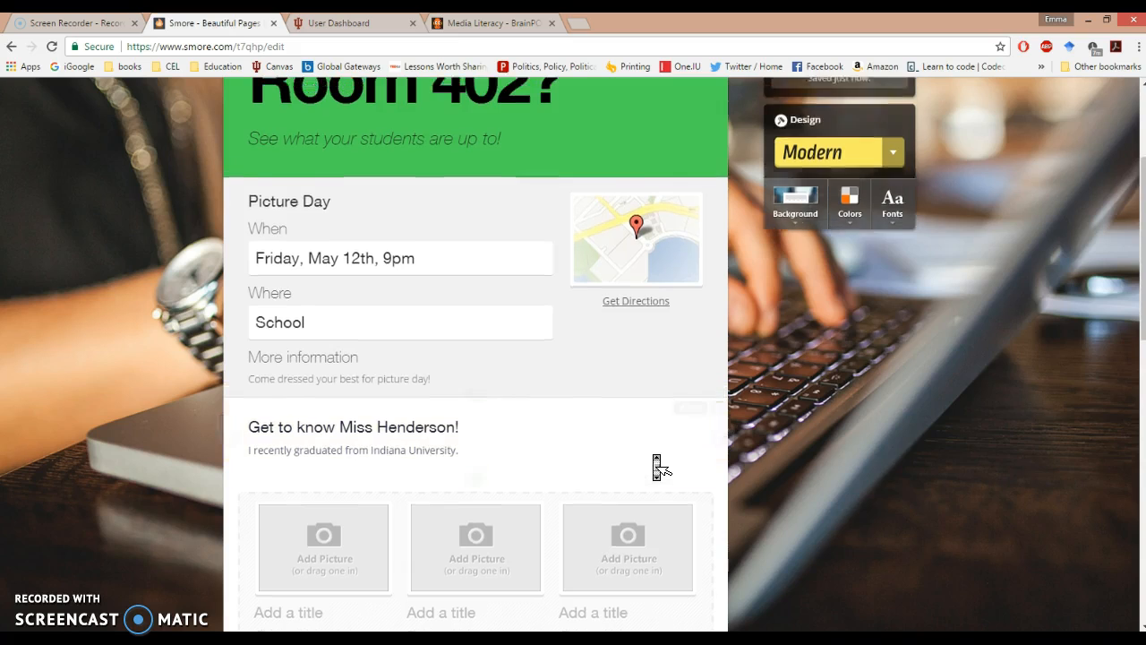
scroll(656, 466, "down", 1)
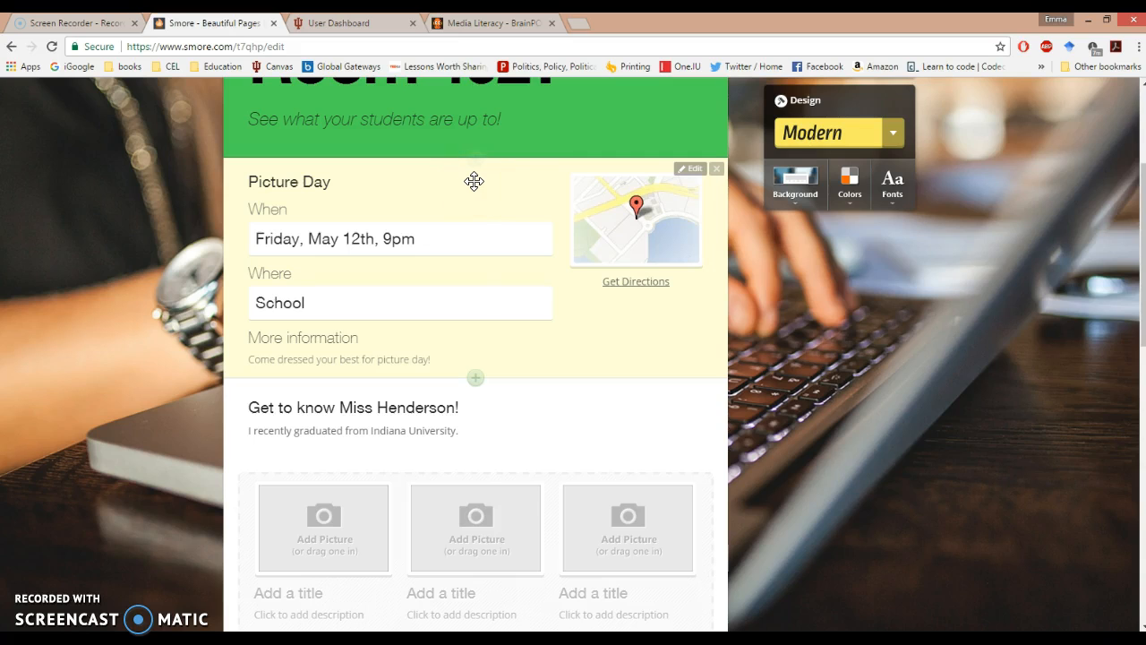
left_click_drag(474, 182, 476, 436)
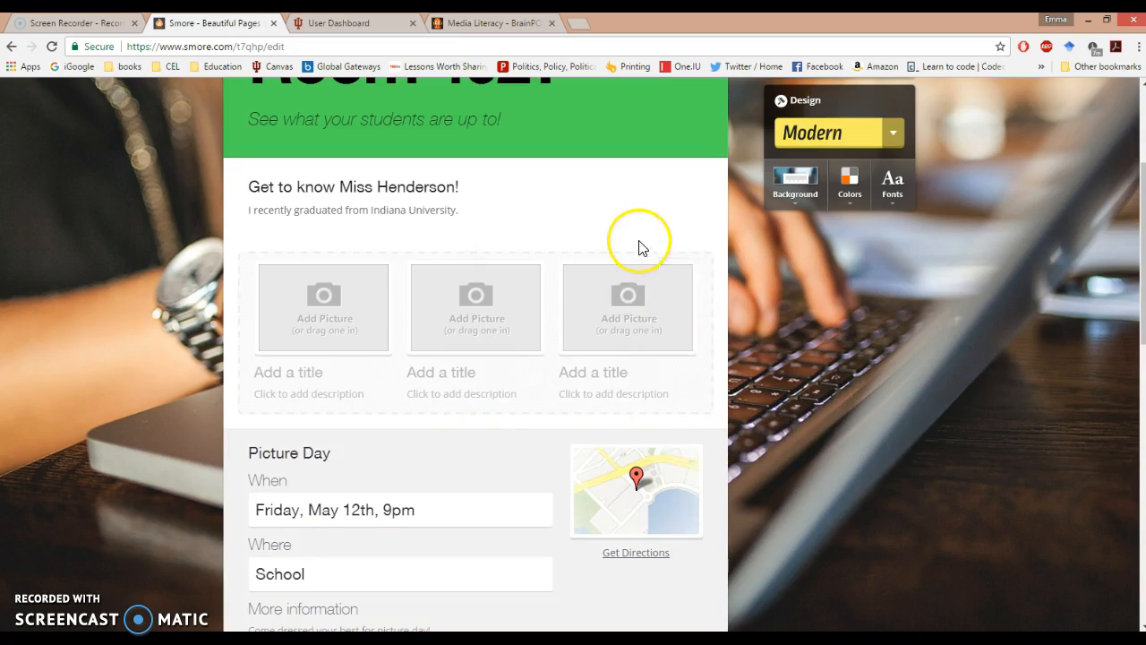
Delete the About us contact block at the end of the flyer
scroll(533, 360, "down", 2)
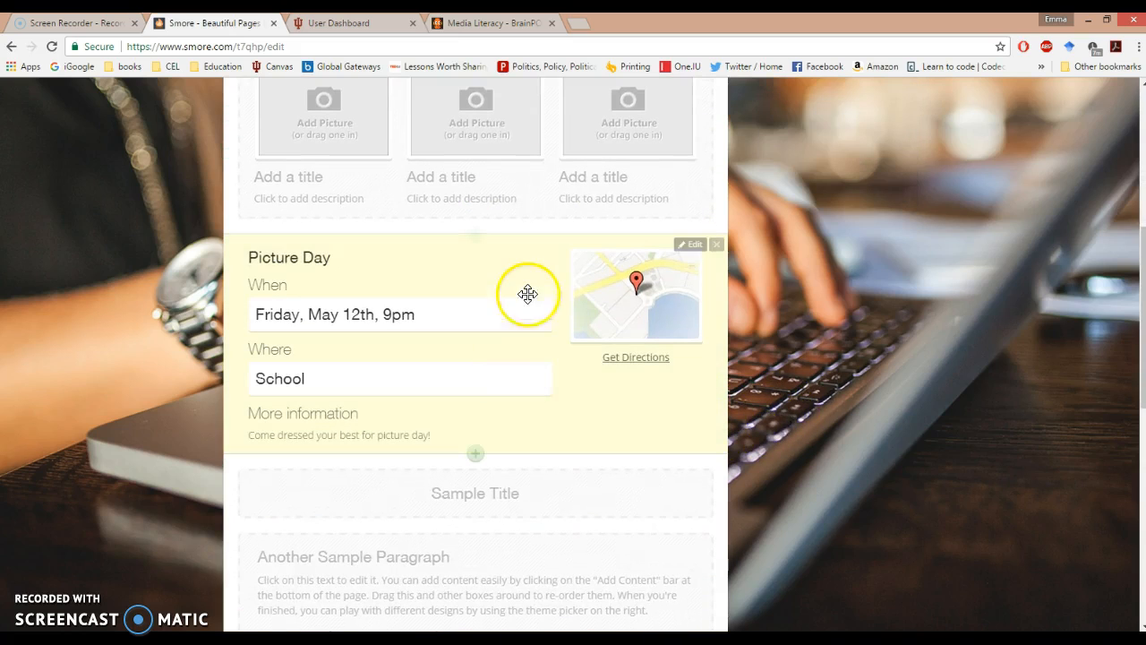
scroll(529, 399, "down", 2)
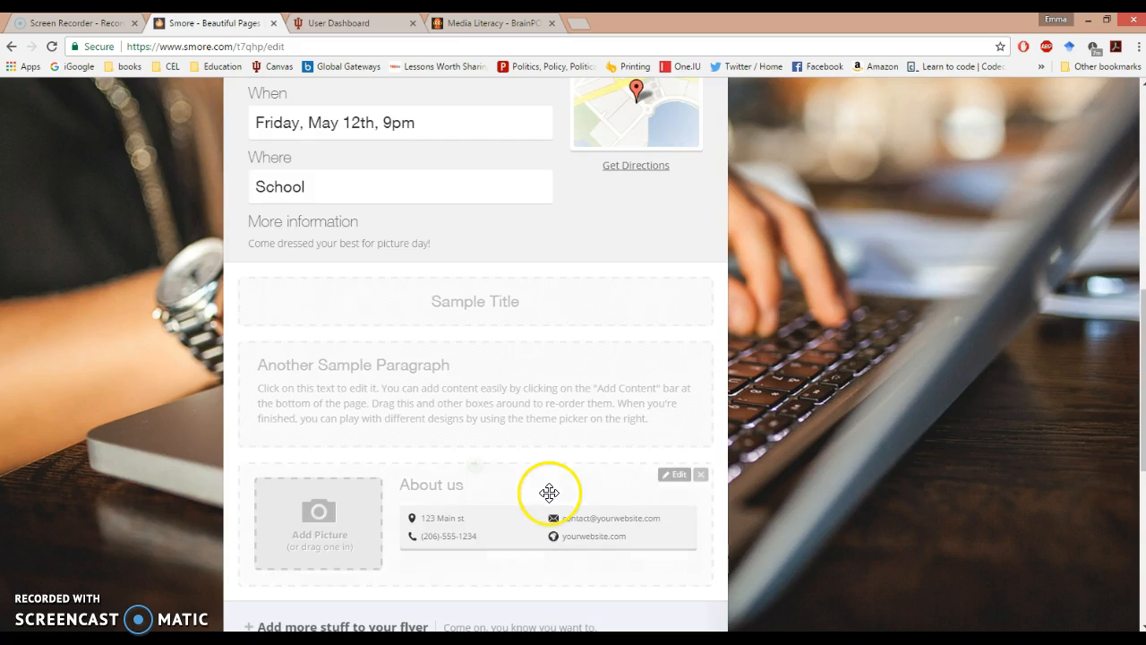
scroll(546, 493, "down", 2)
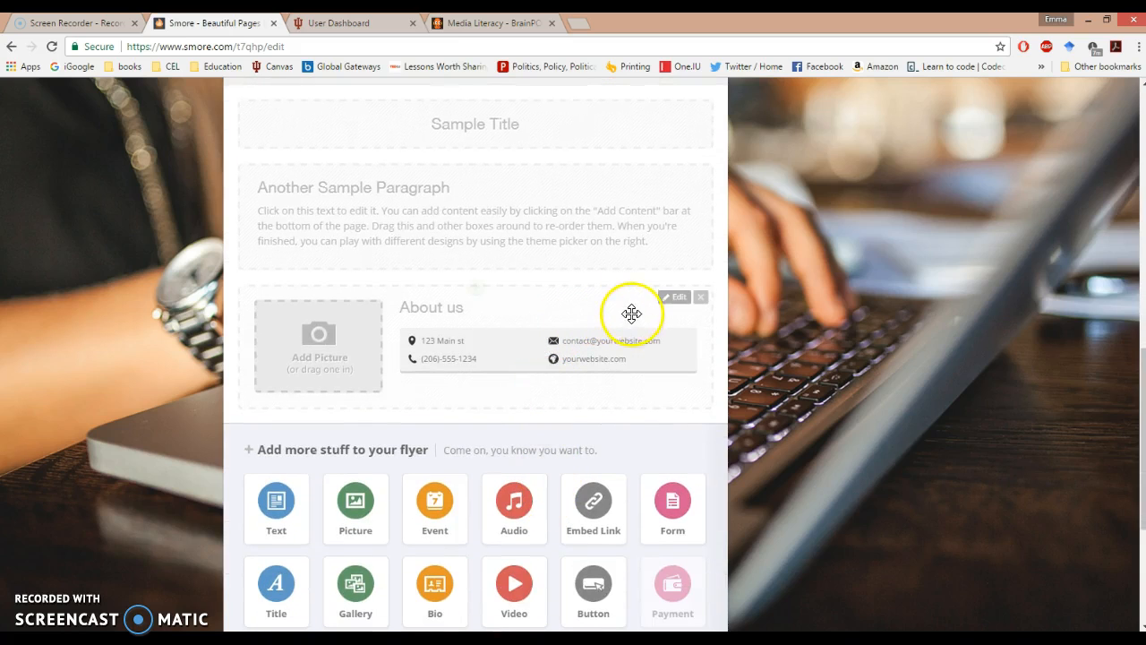
left_click(685, 302)
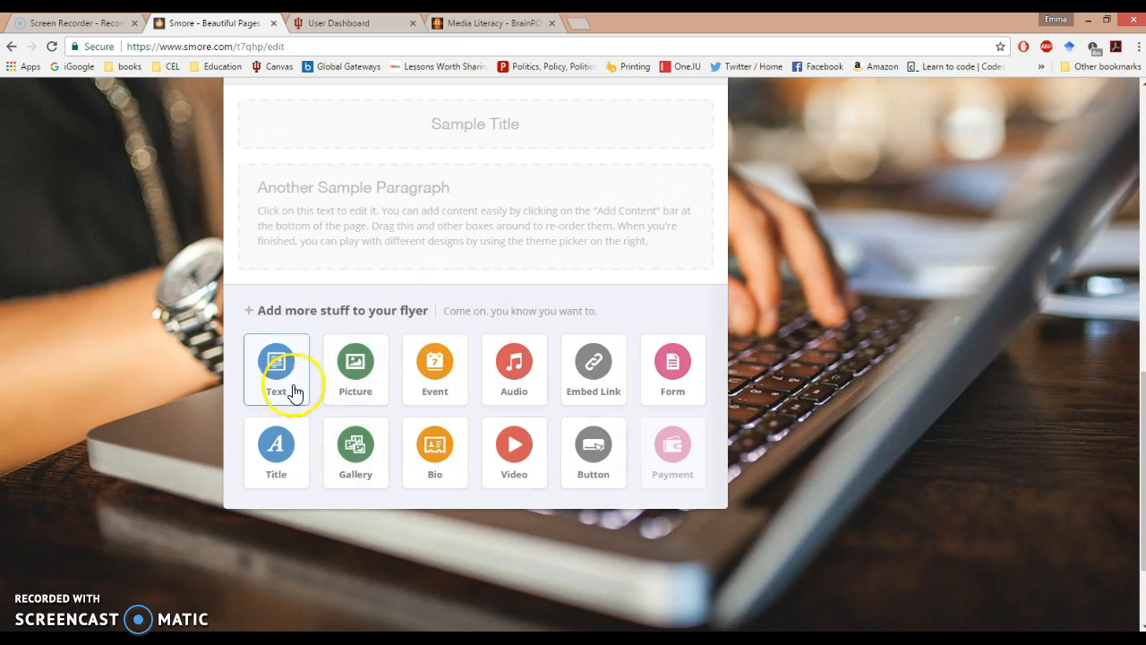
Change the flyer's design theme to Blossom
scroll(633, 284, "up", 10)
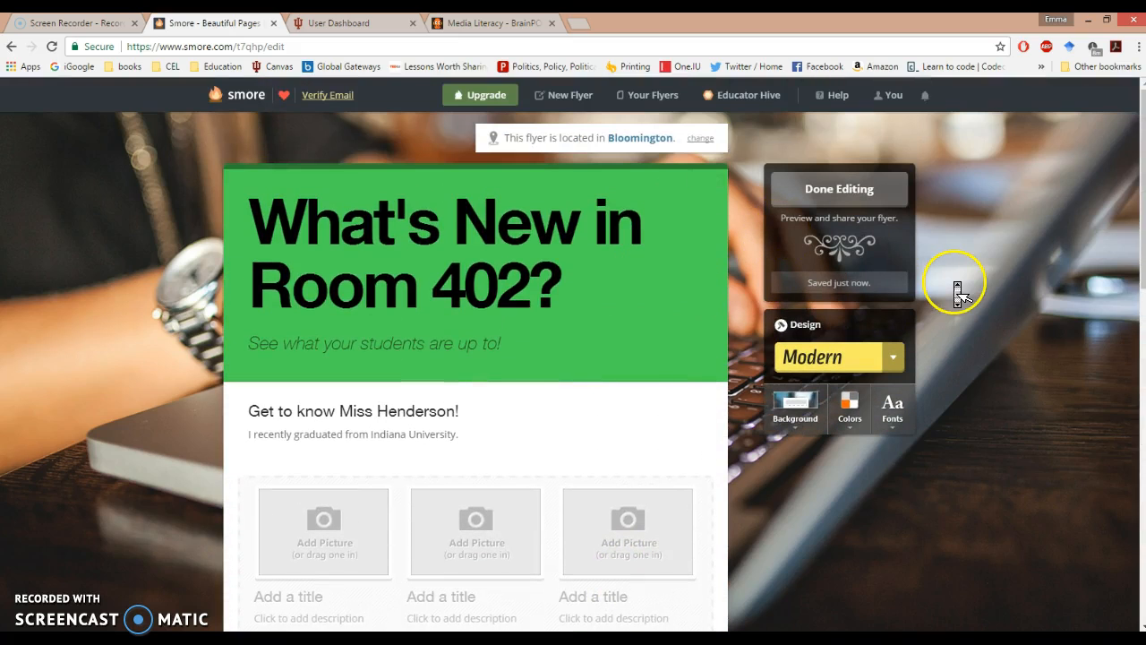
scroll(958, 293, "down", 1)
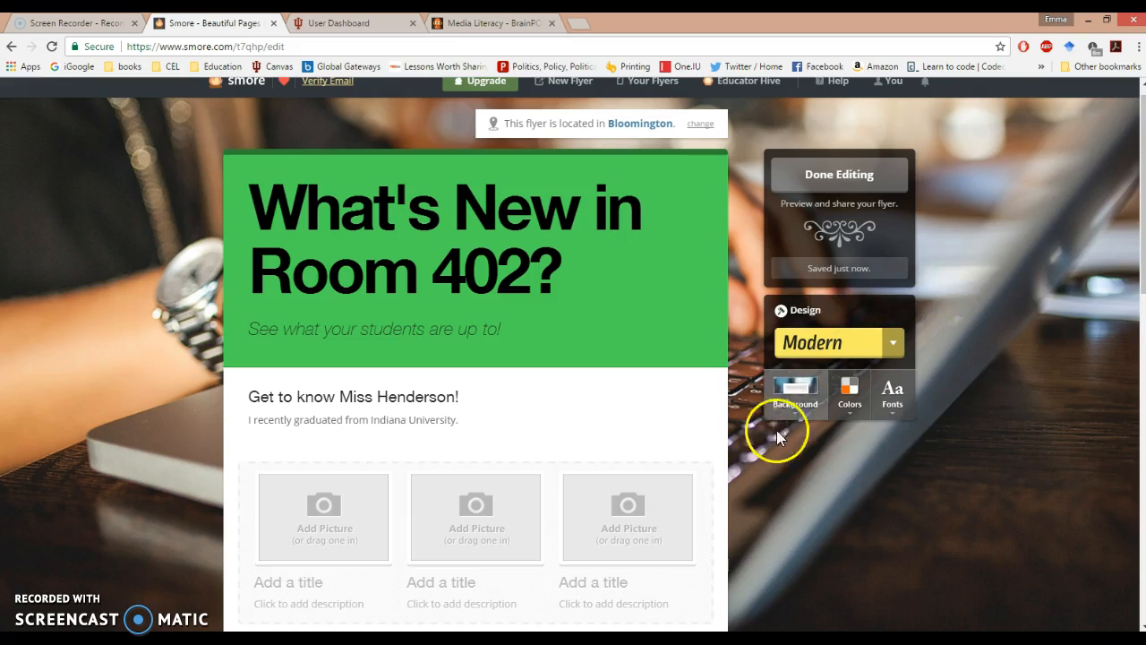
left_click(894, 343)
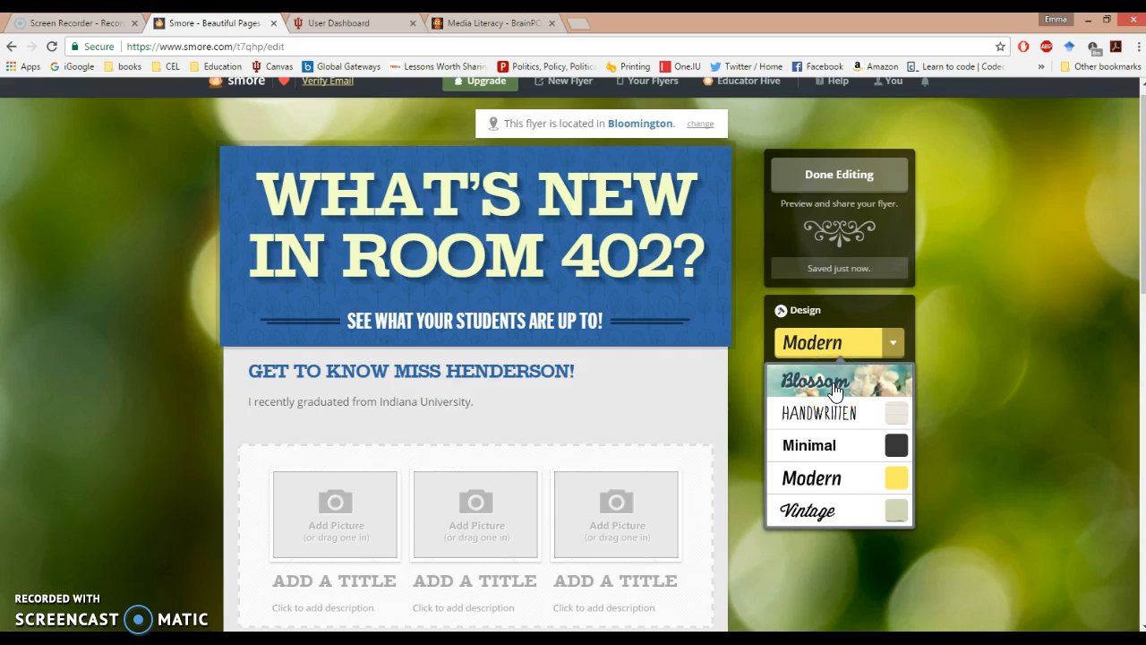
left_click(835, 385)
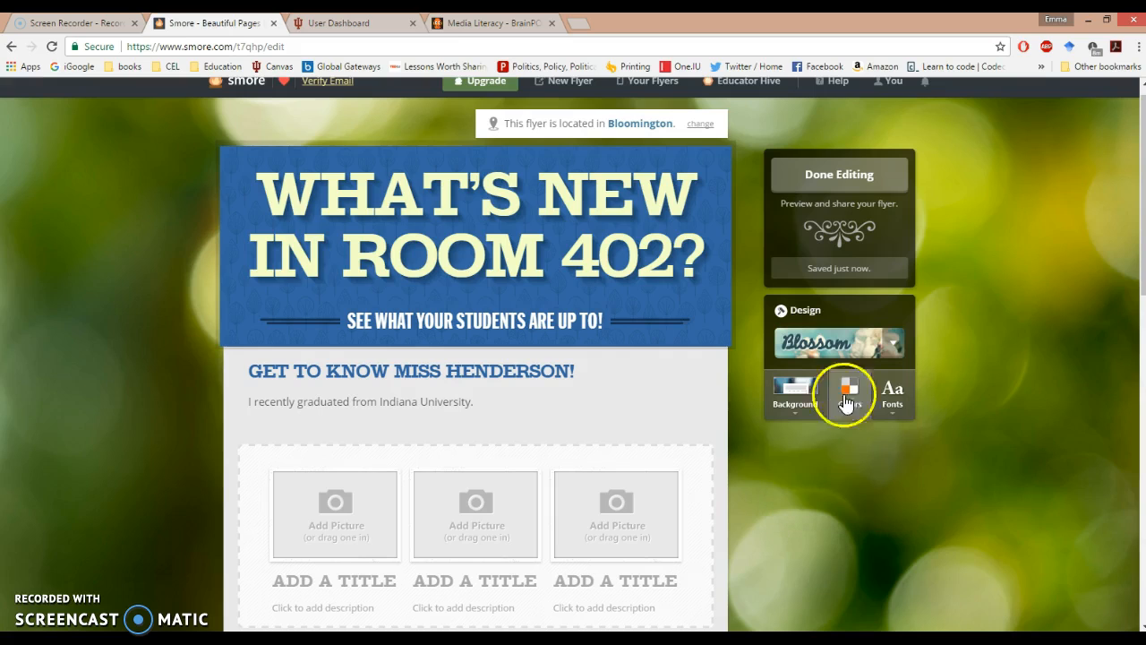
Look through the font, color and background options available for the flyer's Blossom design
scroll(917, 478, "down", 3)
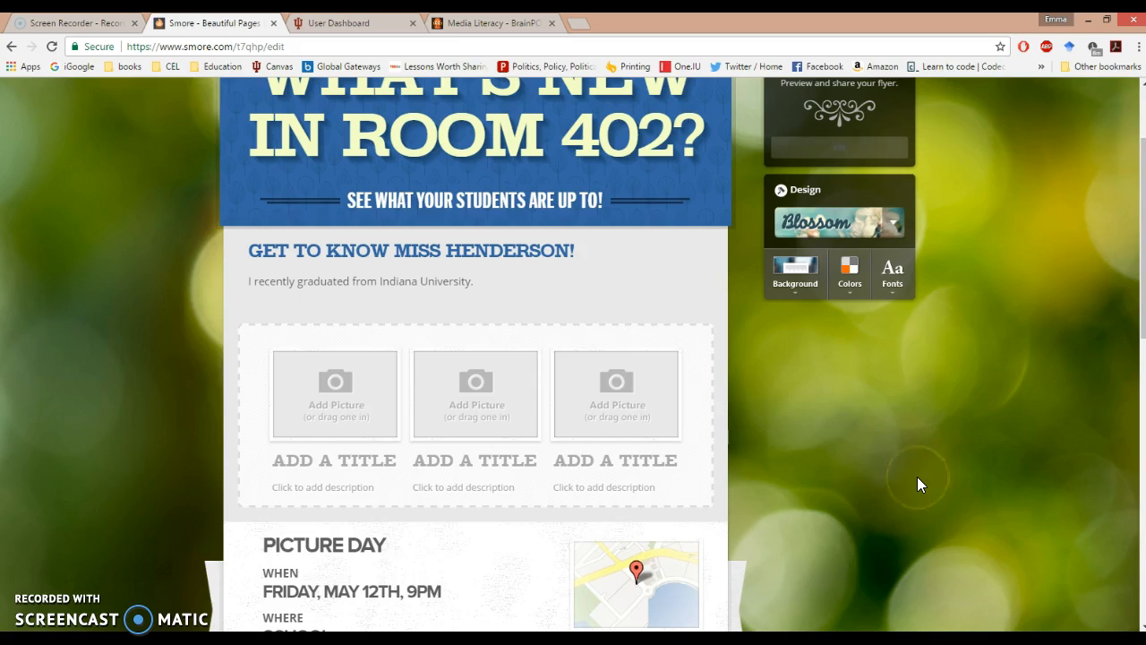
left_click(899, 288)
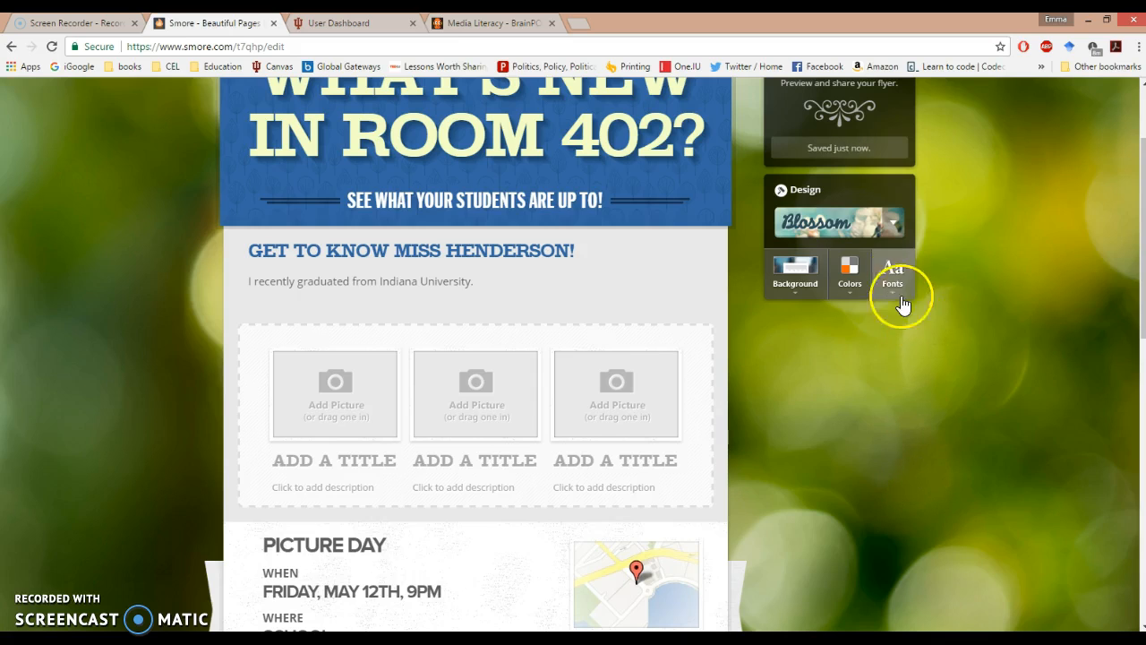
left_click(861, 392)
left_click(851, 280)
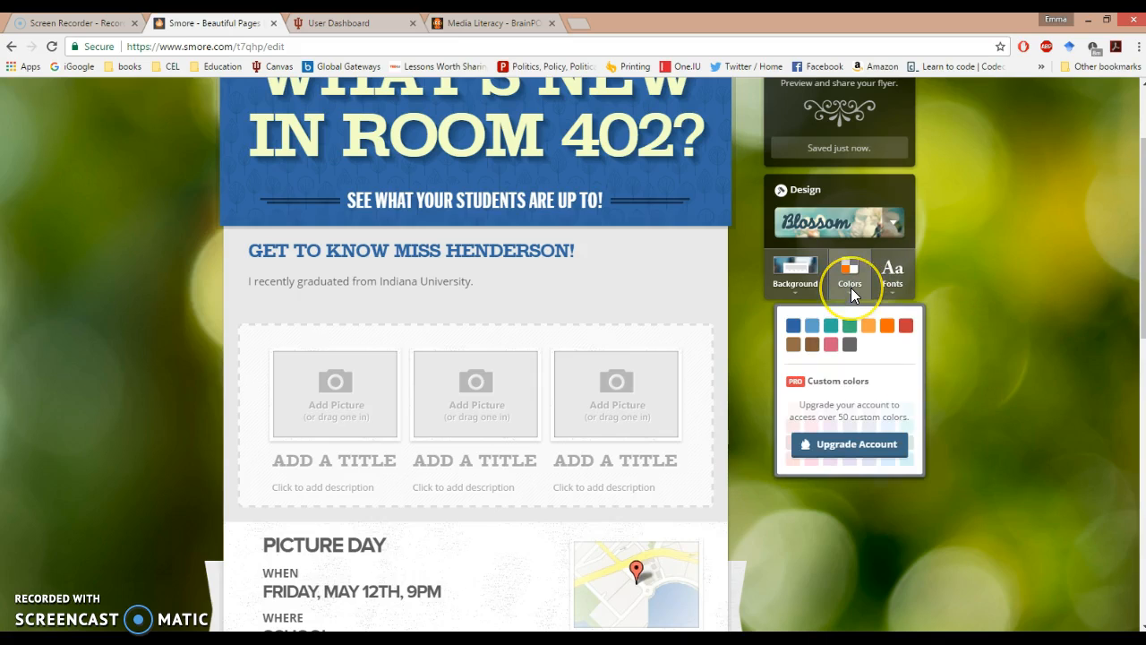
left_click(906, 325)
left_click(831, 328)
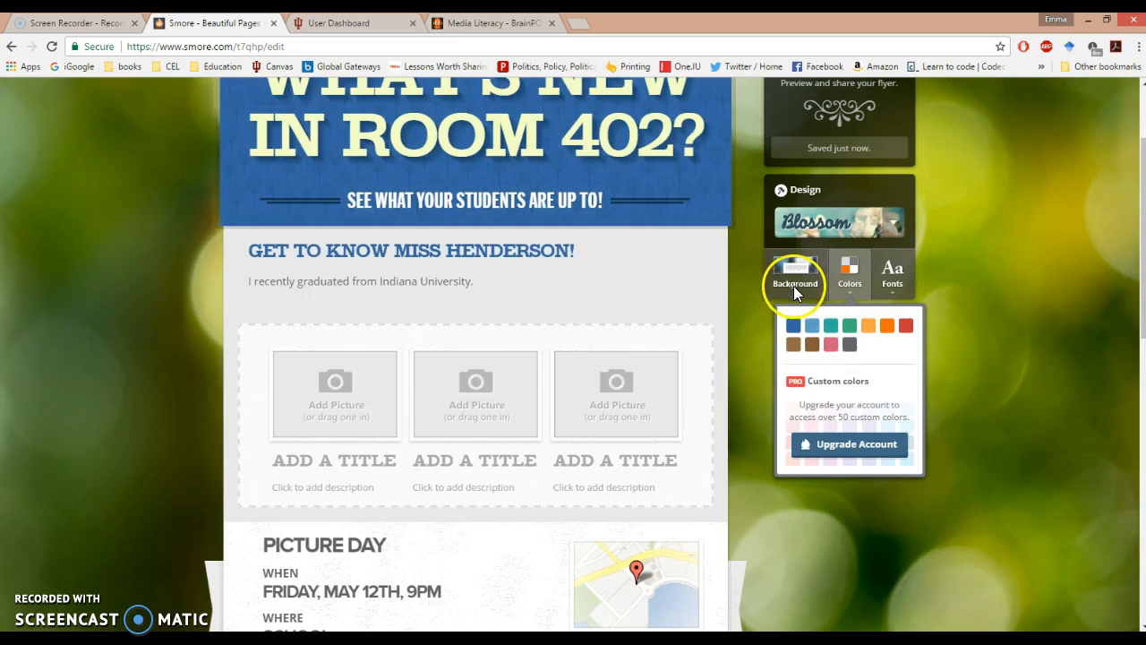
left_click(796, 297)
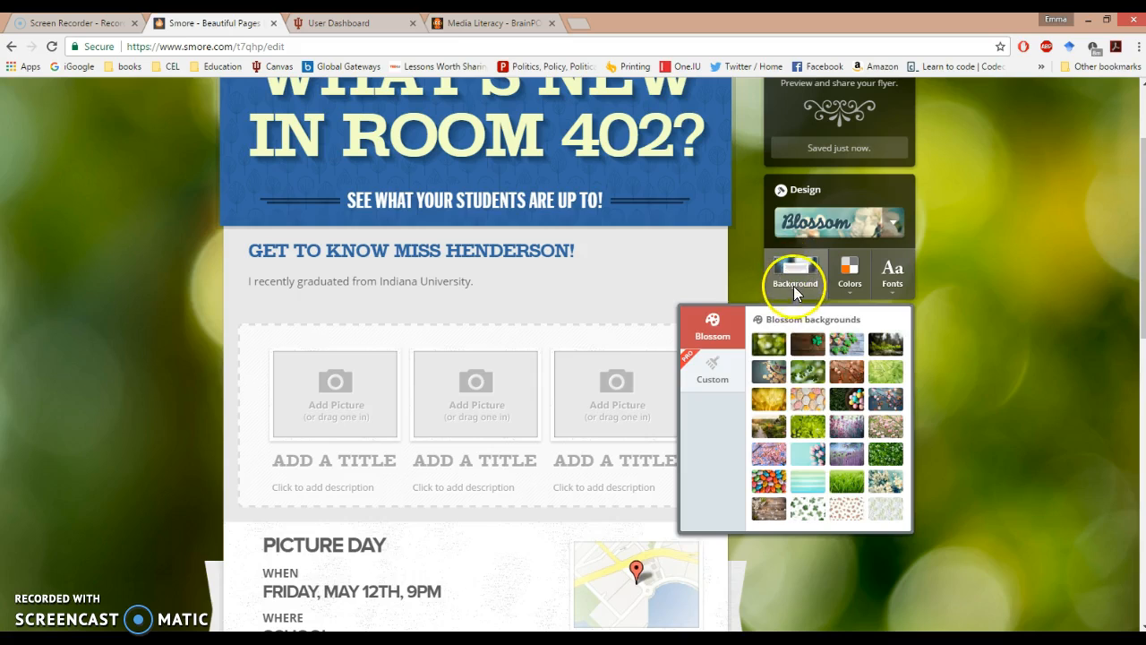
left_click(795, 292)
scroll(967, 388, "up", 3)
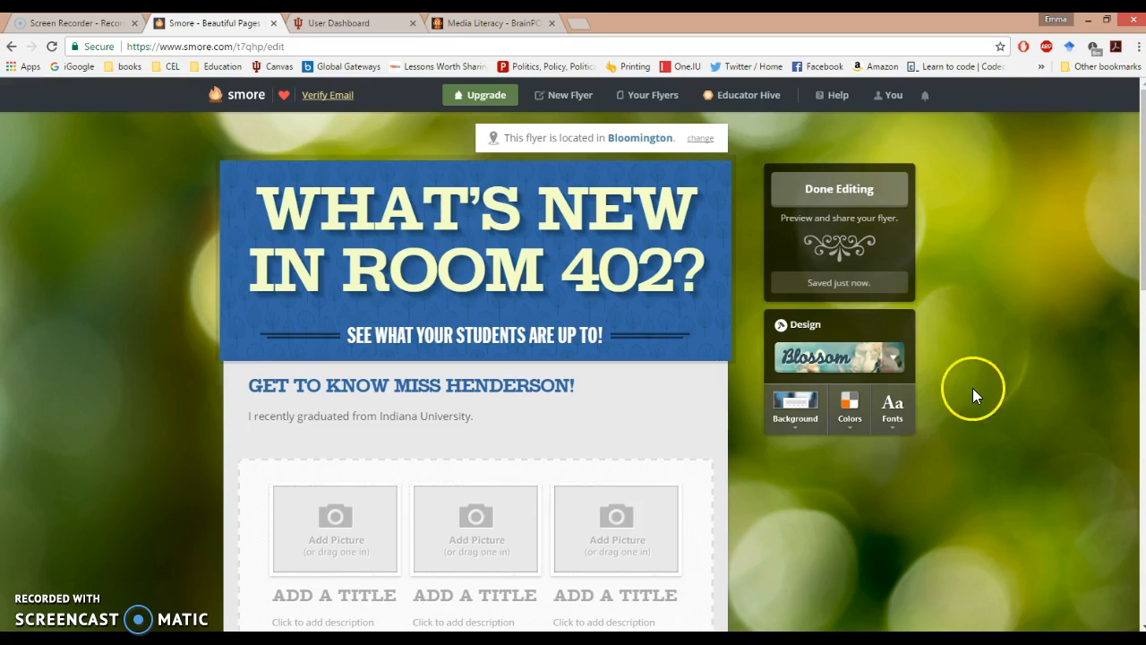
scroll(901, 455, "down", 2)
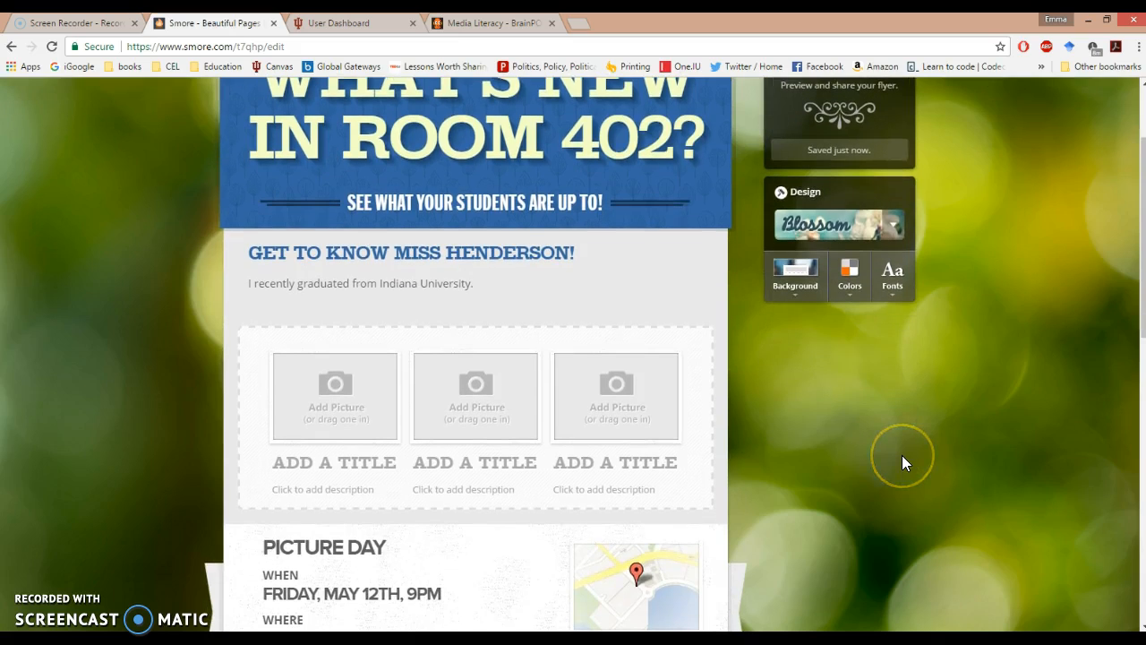
scroll(903, 462, "up", 2)
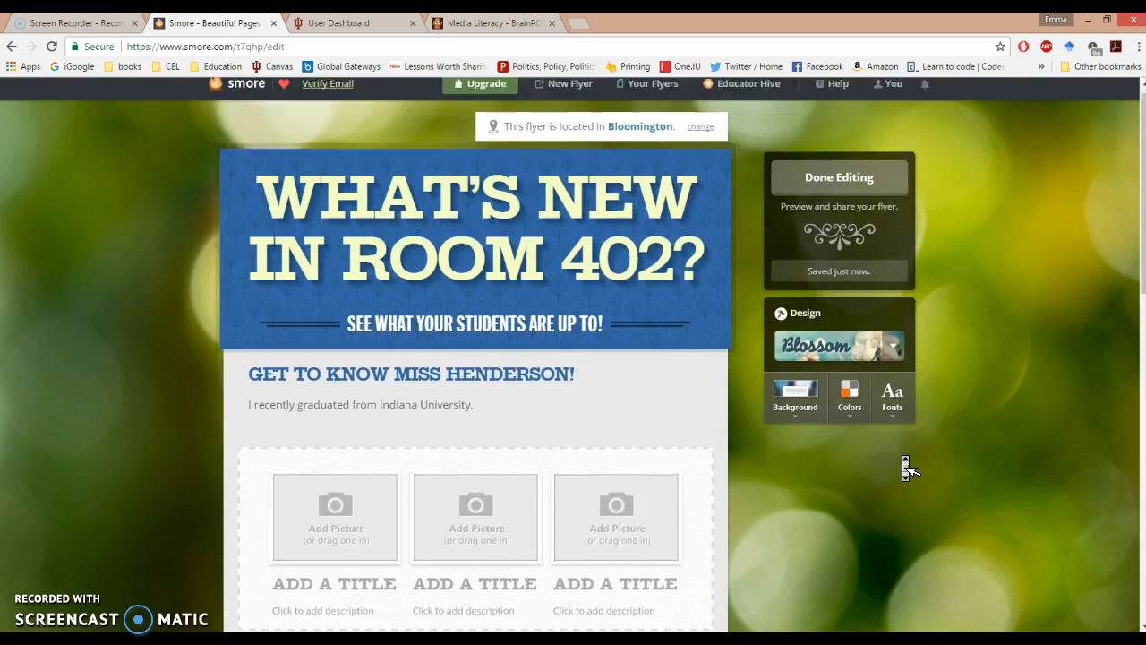